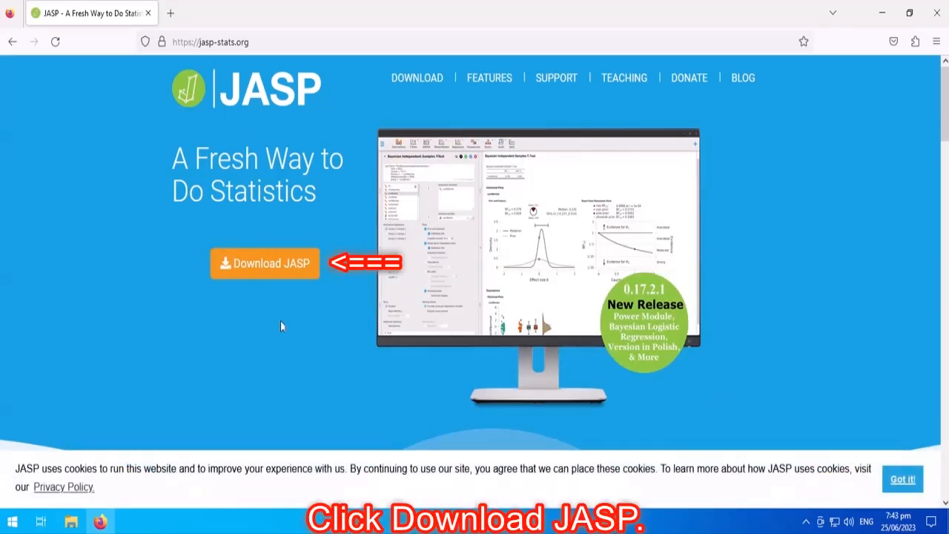
Step: Download the Windows 64bit installer of JASP 0.17.2.1 from the JASP website
left_click(298, 268)
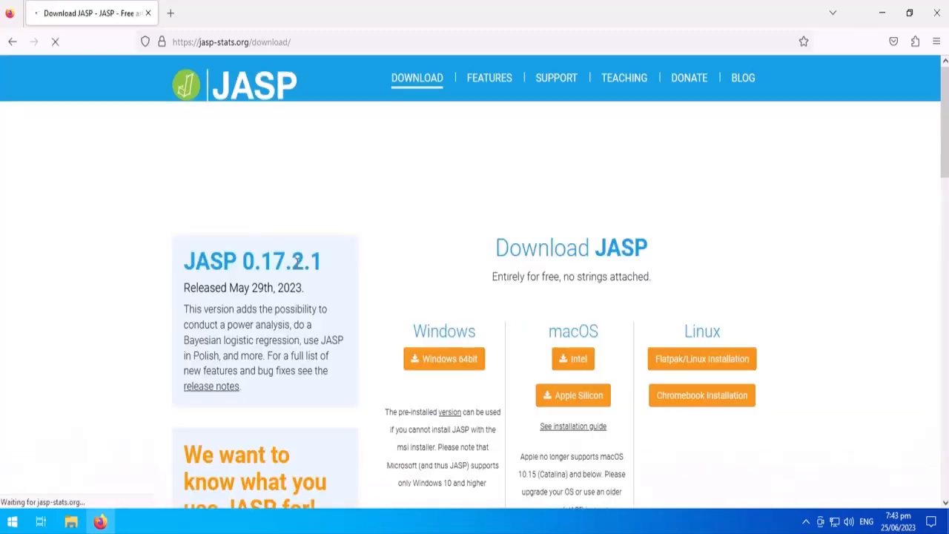
scroll(398, 277, "down", 1)
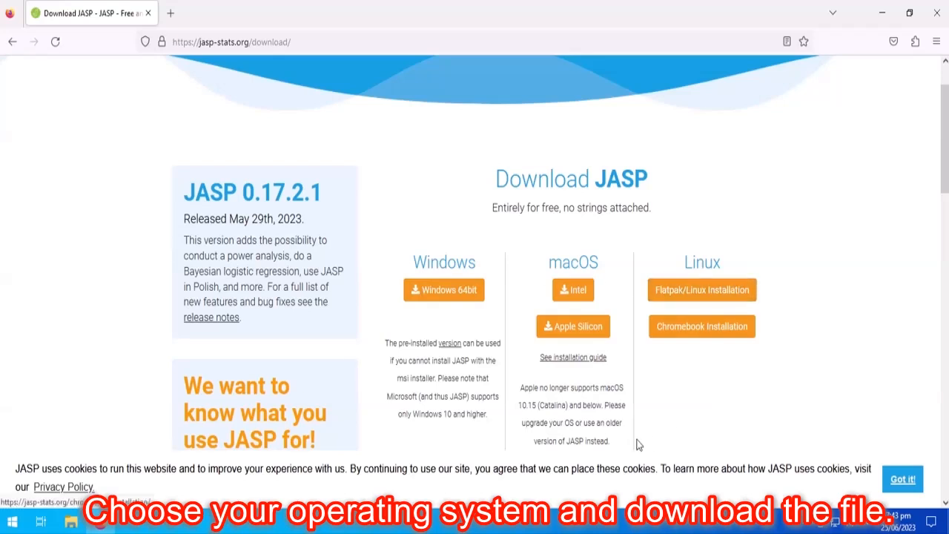
left_click(449, 290)
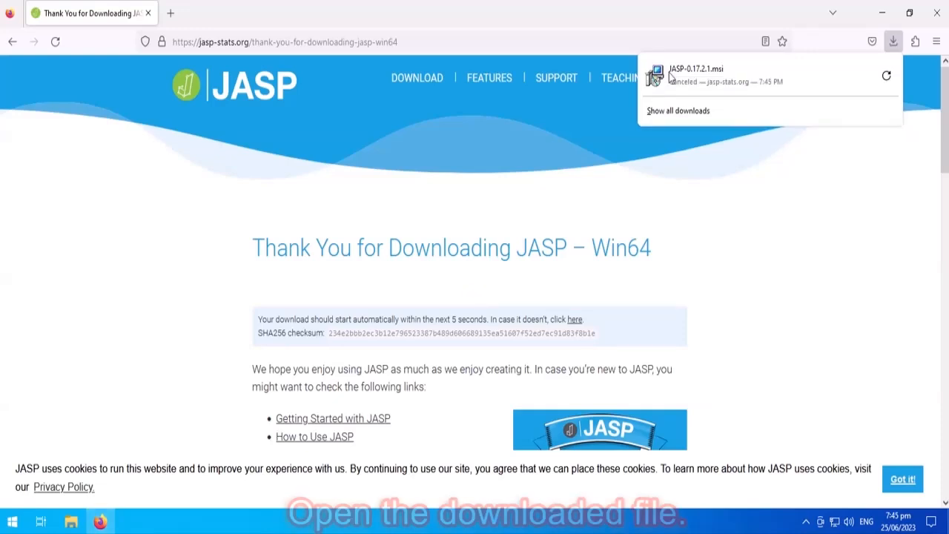
Step: Run the JASP-0.17.2.1 installer from the desktop and accept the license agreement to start the installation
left_click(887, 15)
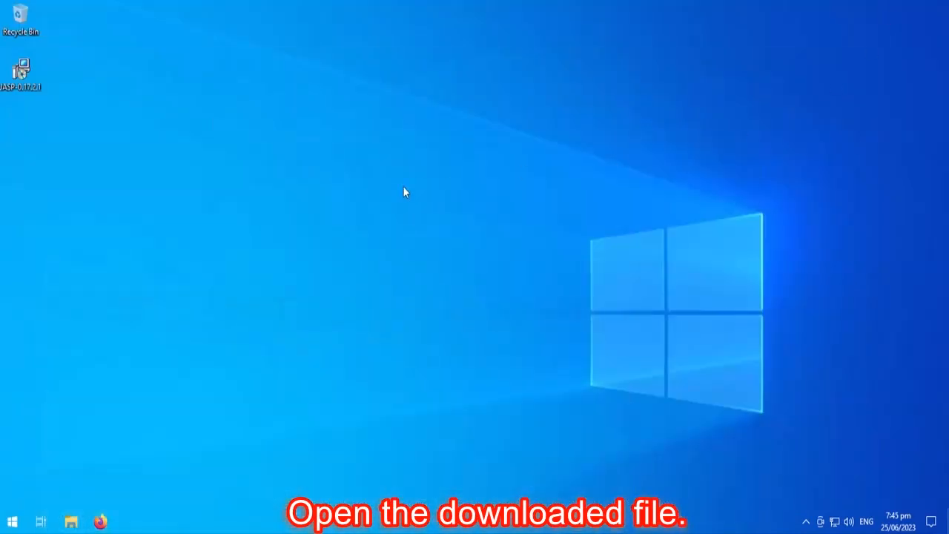
right_click(21, 74)
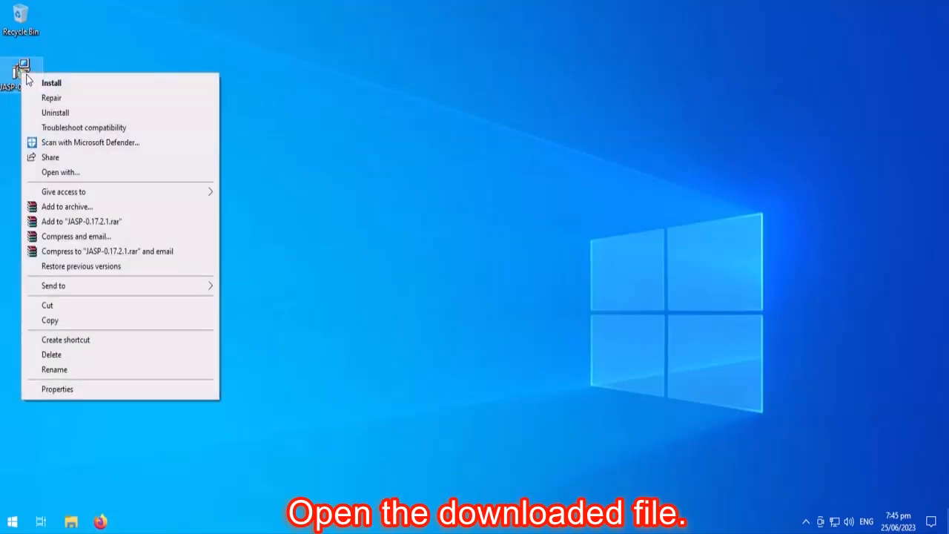
left_click(82, 86)
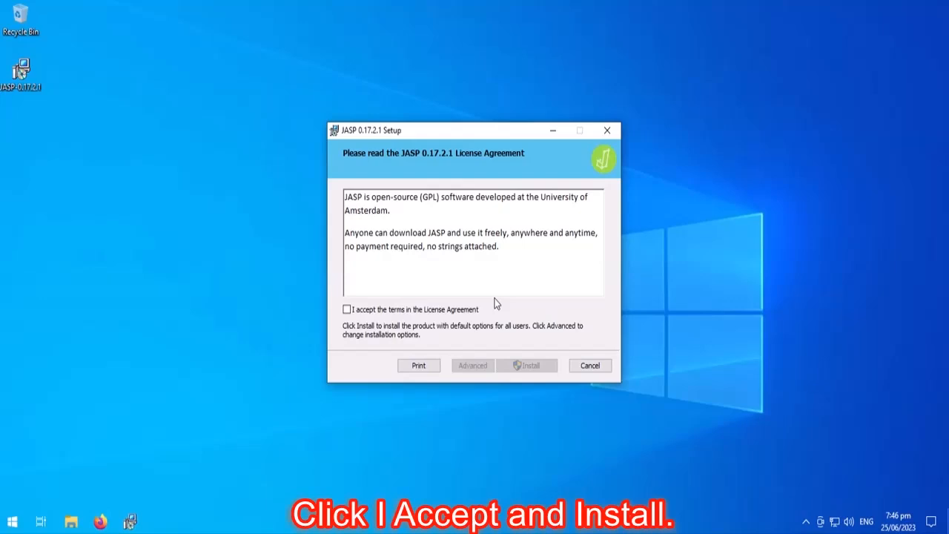
left_click(347, 309)
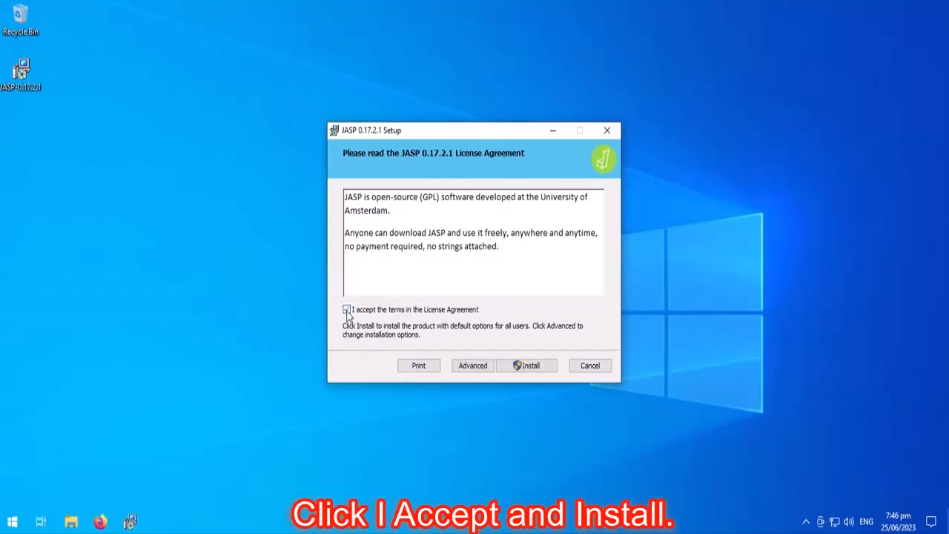
left_click(536, 366)
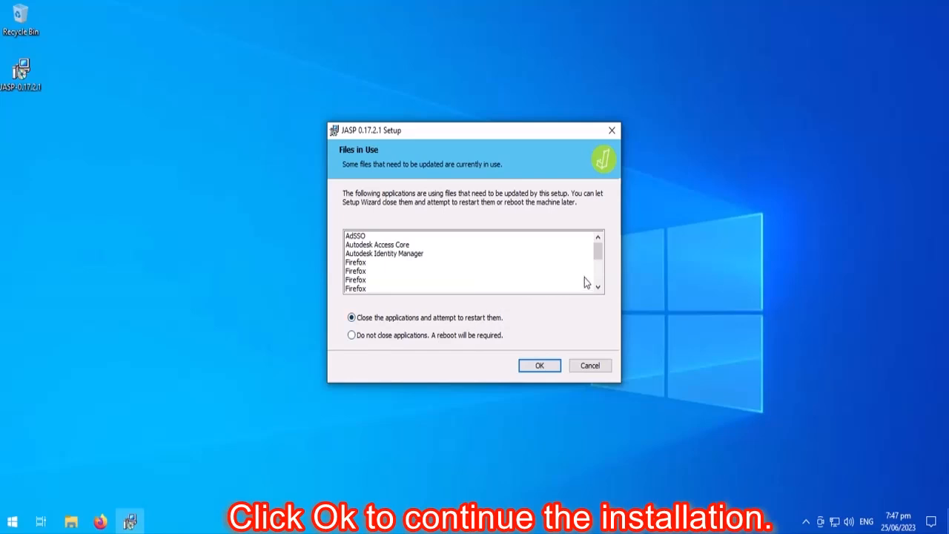
Step: Continue the setup with the option to close applications using its files, and finish it with a system restart
left_click(541, 364)
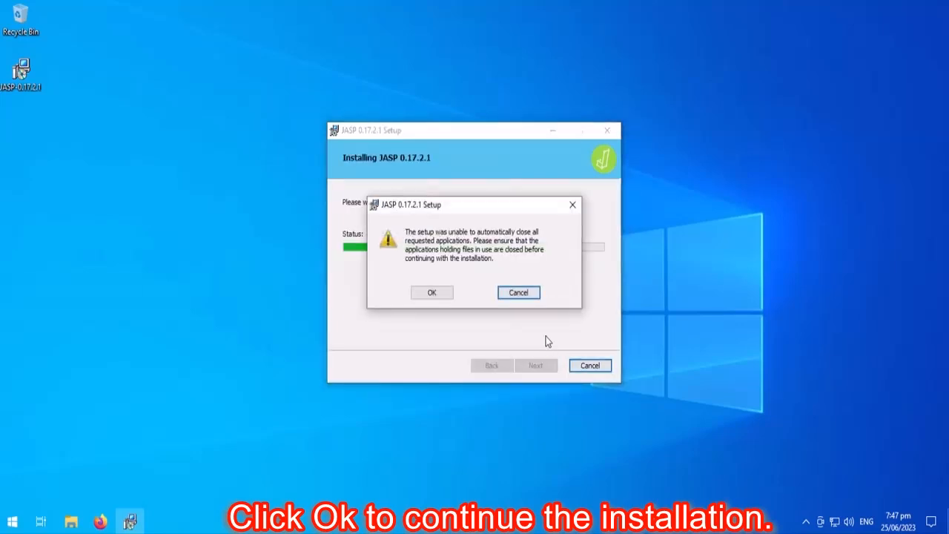
left_click(435, 292)
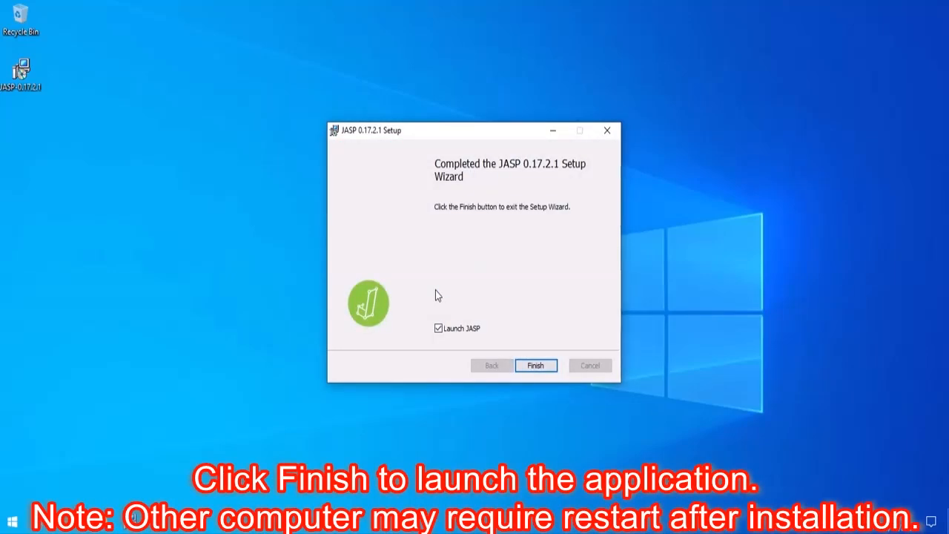
left_click(541, 367)
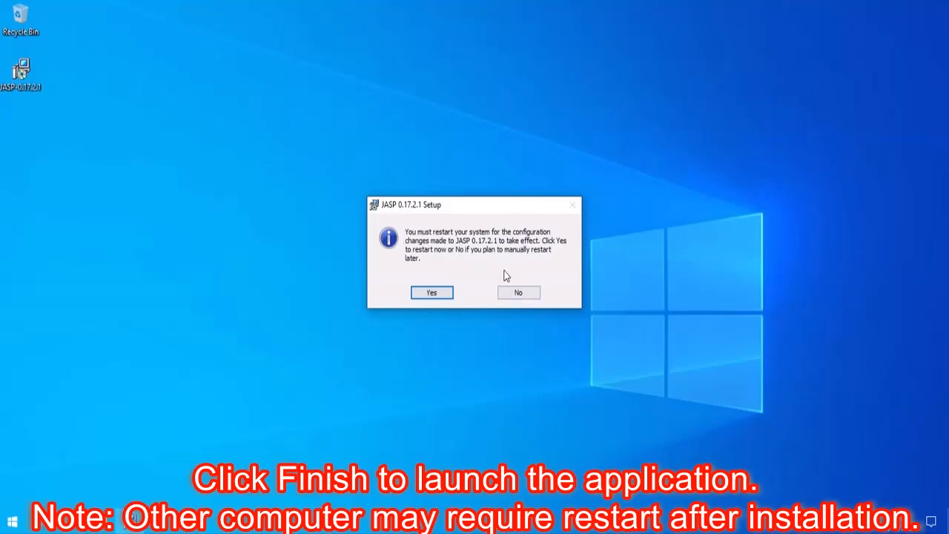
left_click(436, 293)
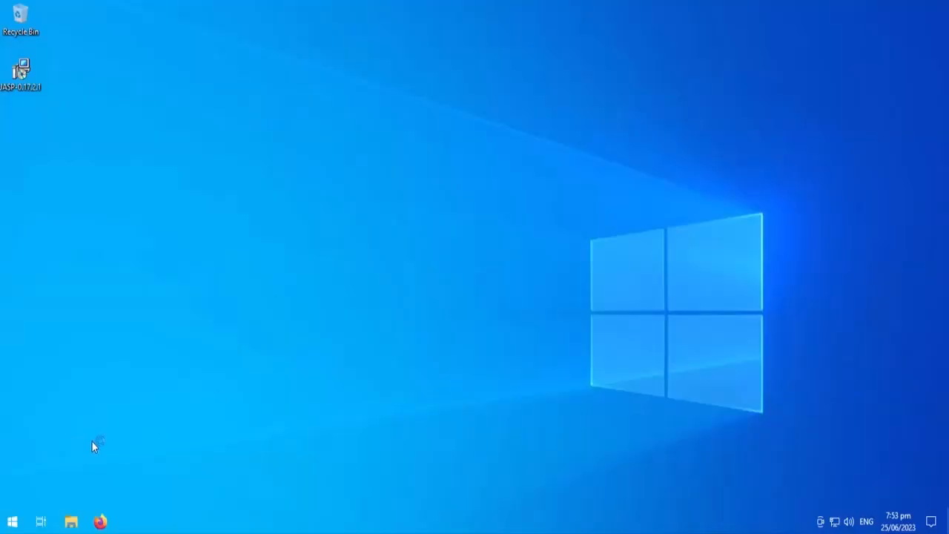
Step: Launch JASP 0.17.2.1 from the installed programs and maximize its window
left_click(12, 521)
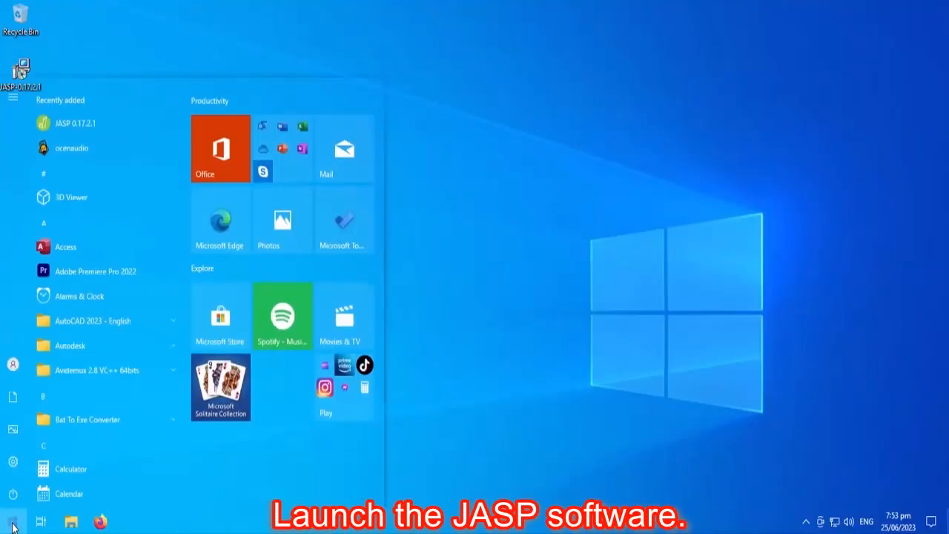
scroll(110, 432, "down", 8)
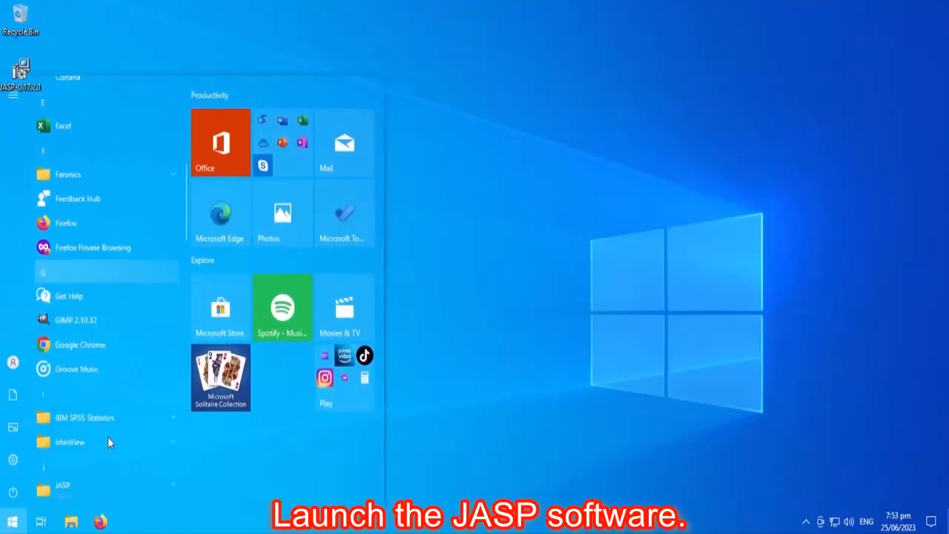
left_click(69, 300)
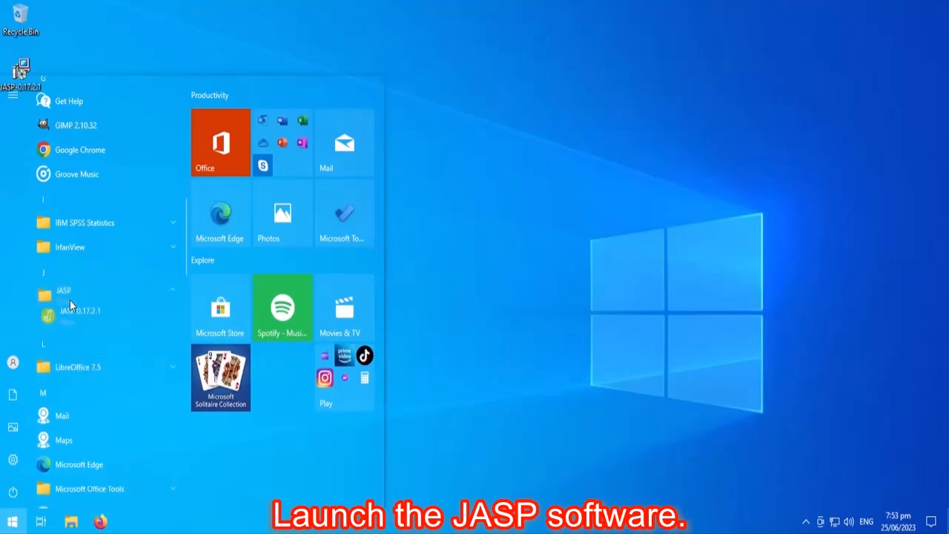
left_click(72, 318)
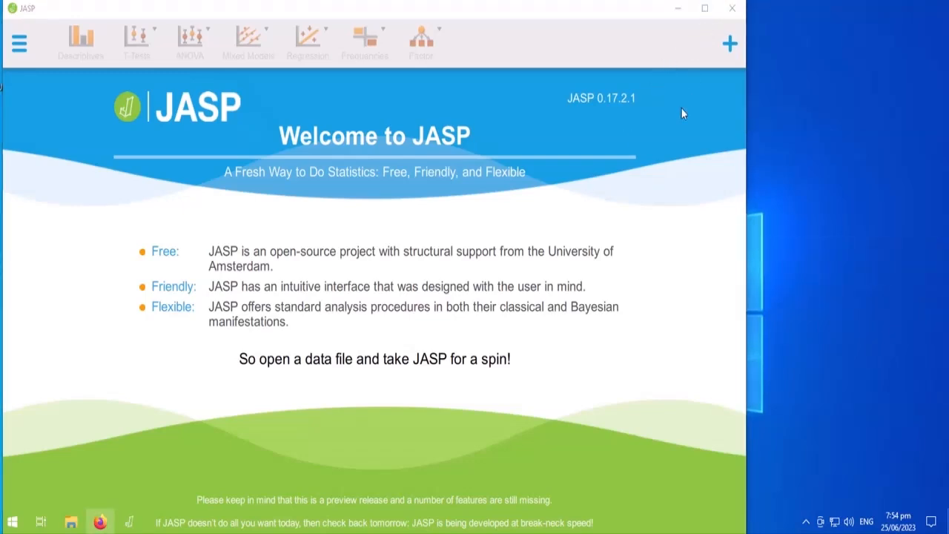
left_click(704, 8)
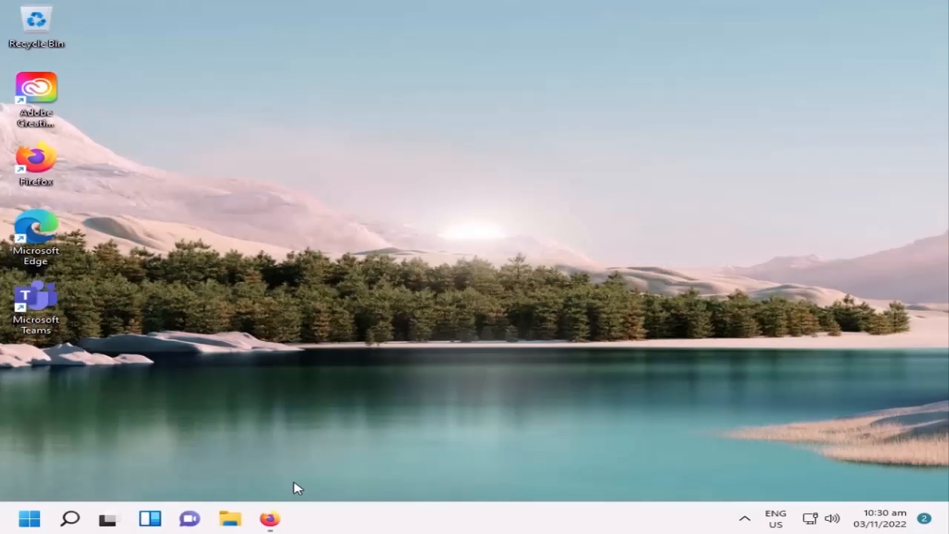
left_click(275, 518)
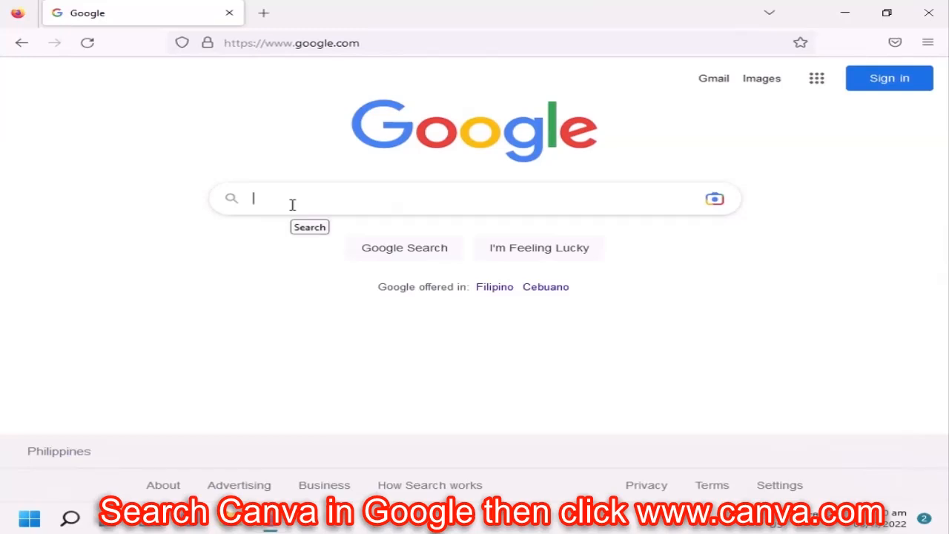
type("canva")
key("Return")
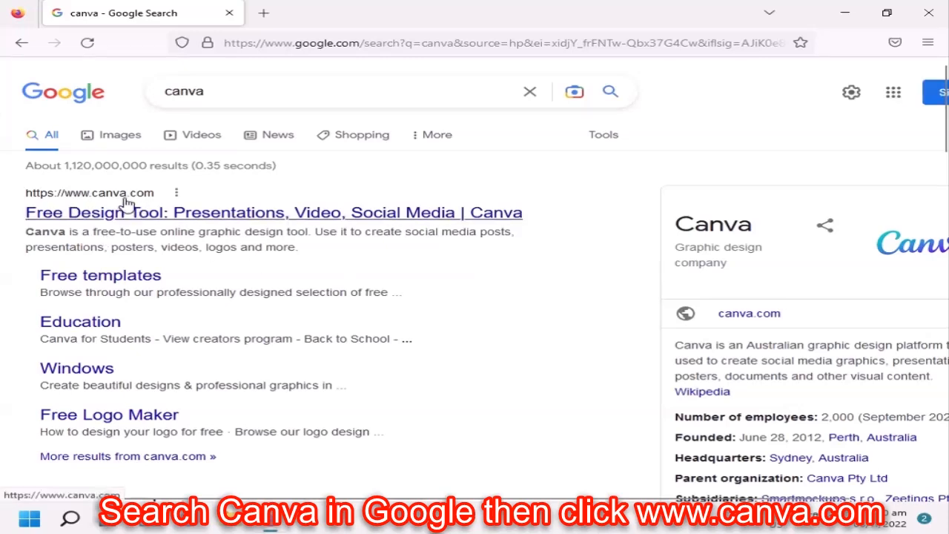
left_click(303, 217)
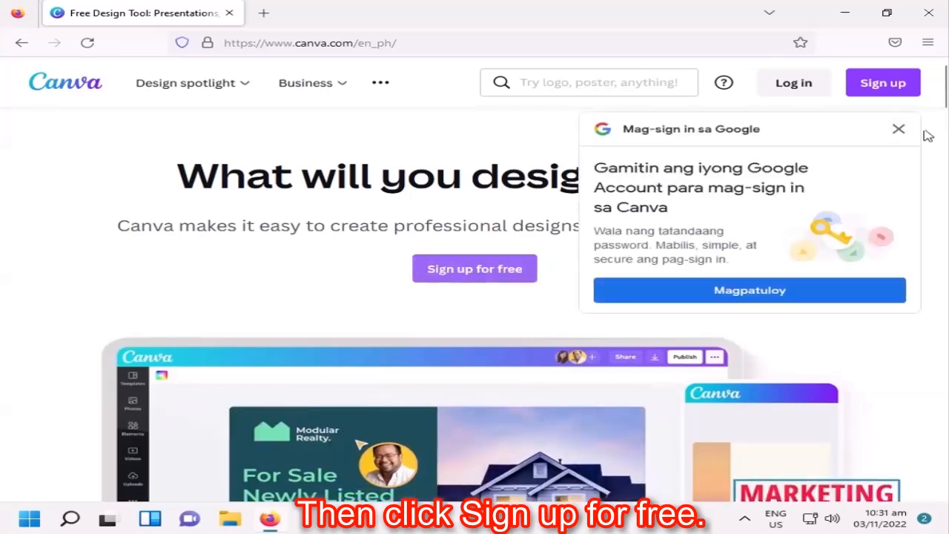
Step: Dismiss the Google sign-in prompt and start a free Canva sign-up using Continue with Microsoft
left_click(896, 134)
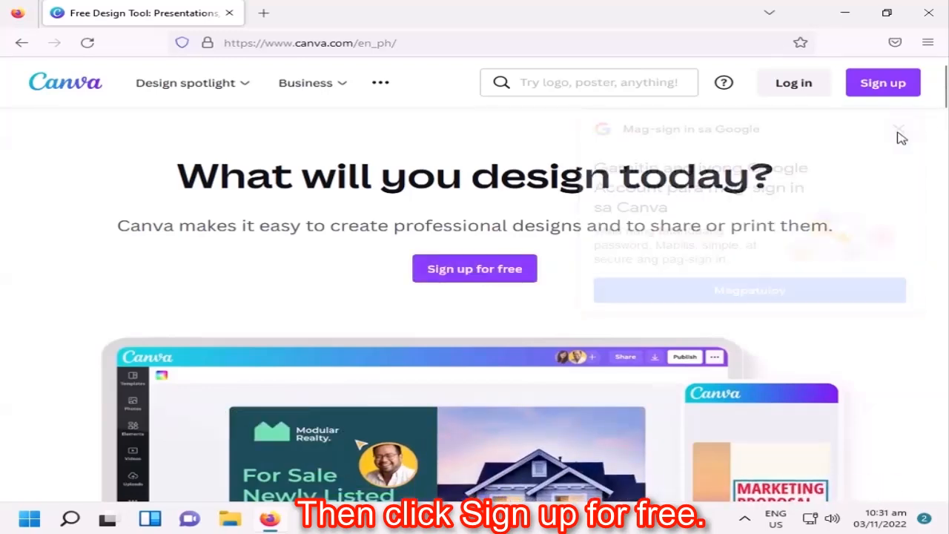
left_click(491, 272)
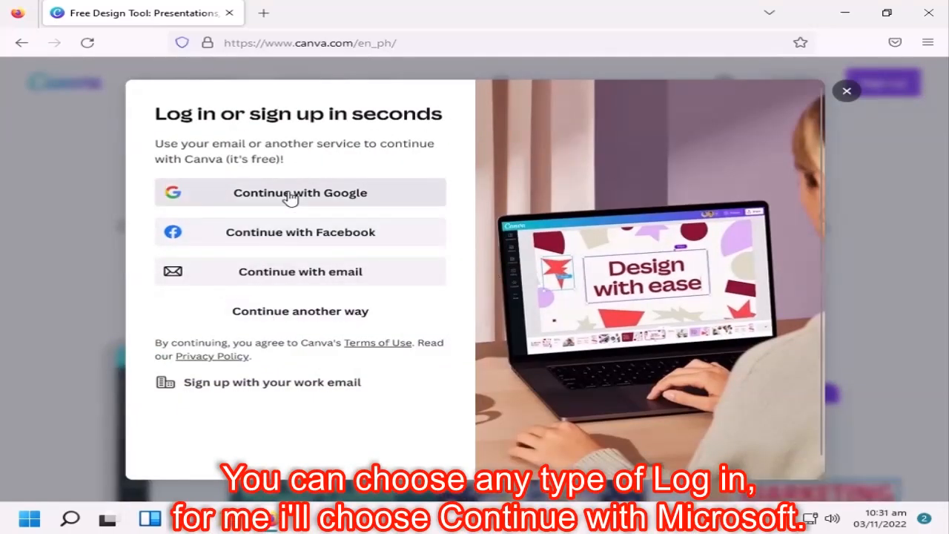
left_click(302, 319)
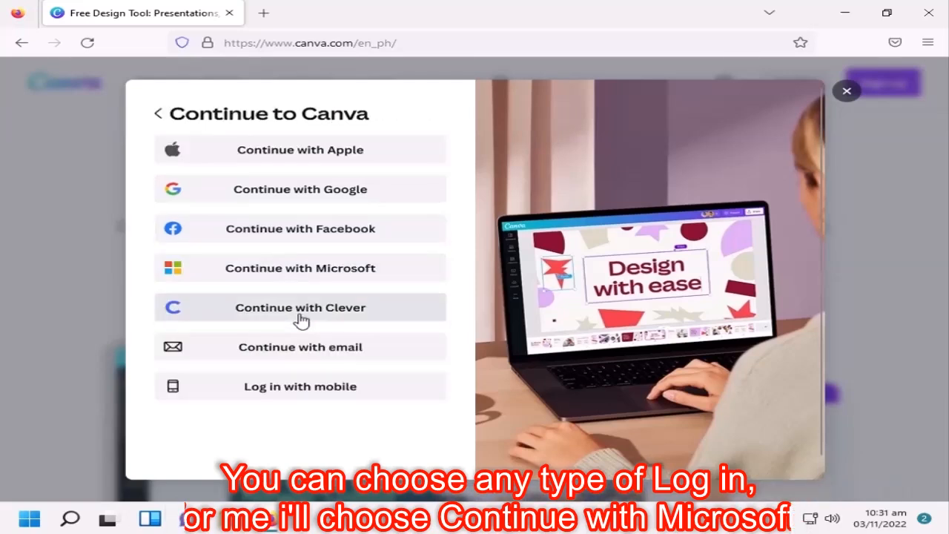
left_click(273, 275)
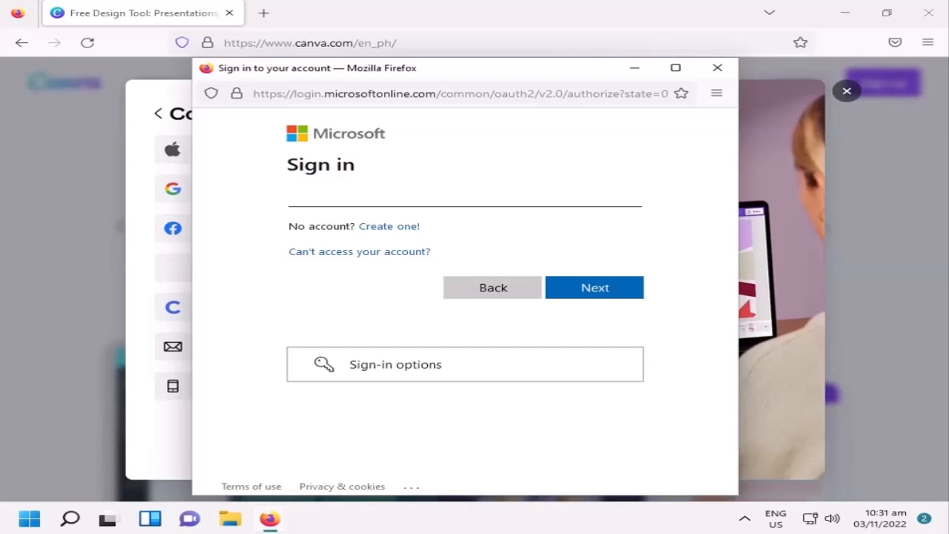
Step: Sign in to the Microsoft account with its password, decline saving the login, and accept Canva's requested permissions
left_click(628, 294)
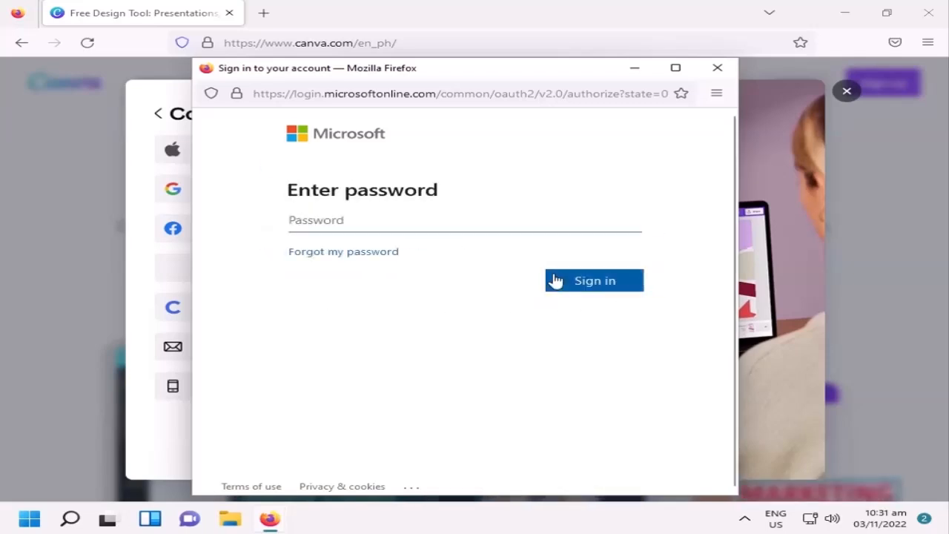
type("••")
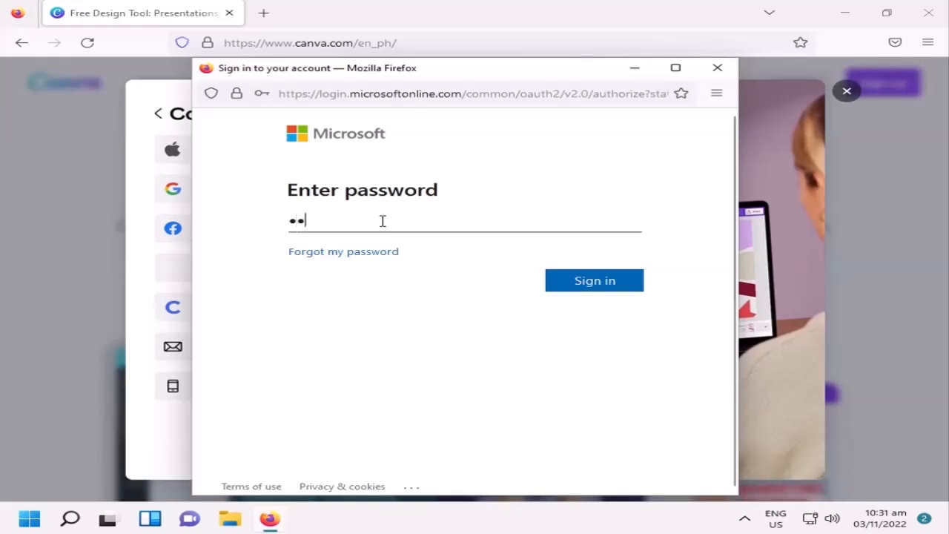
type("•••")
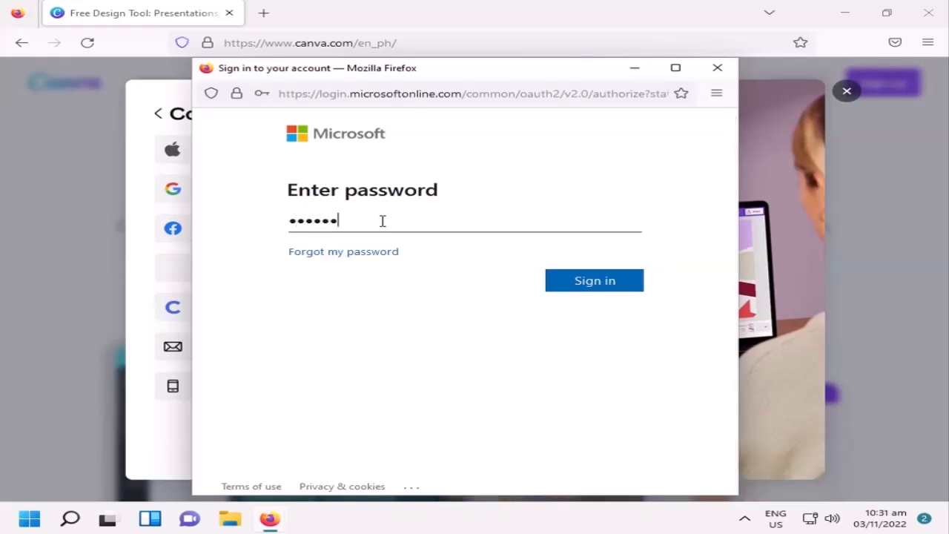
left_click(626, 282)
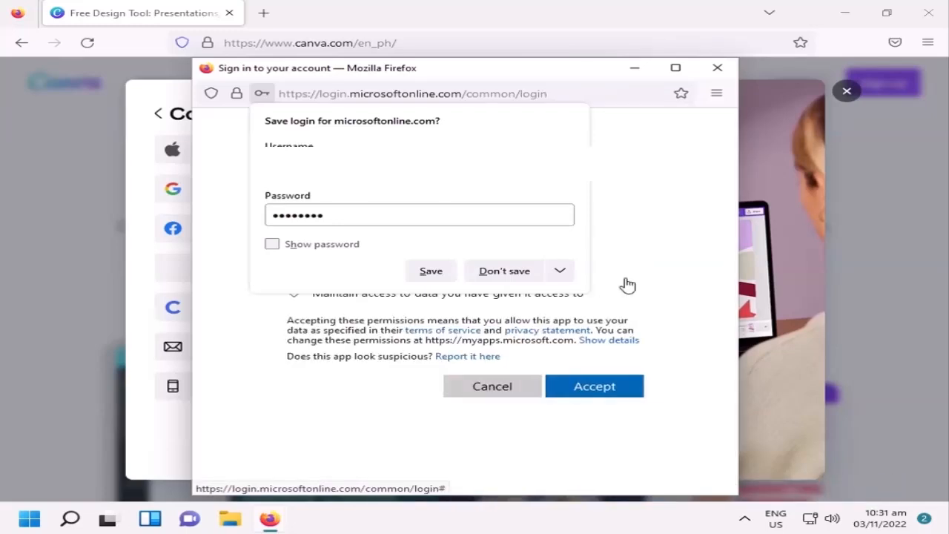
left_click(491, 276)
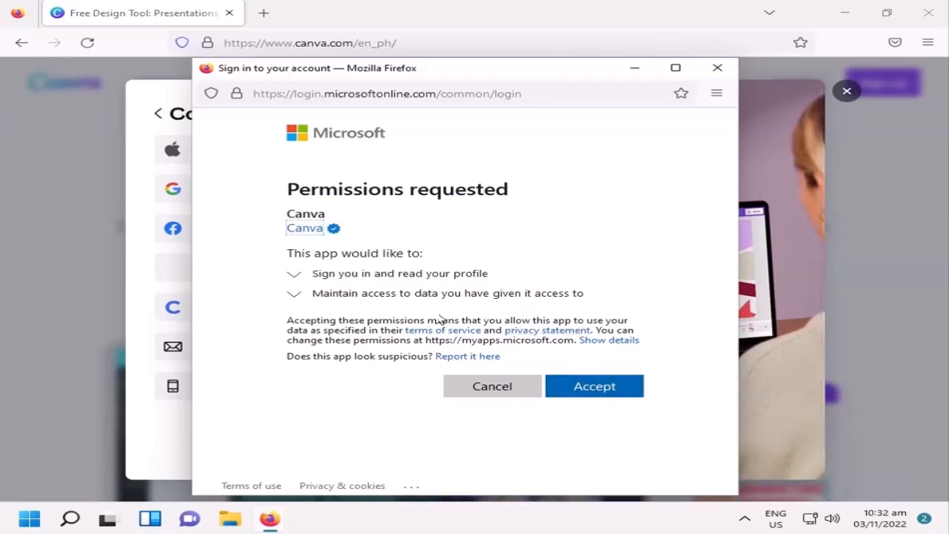
left_click(600, 392)
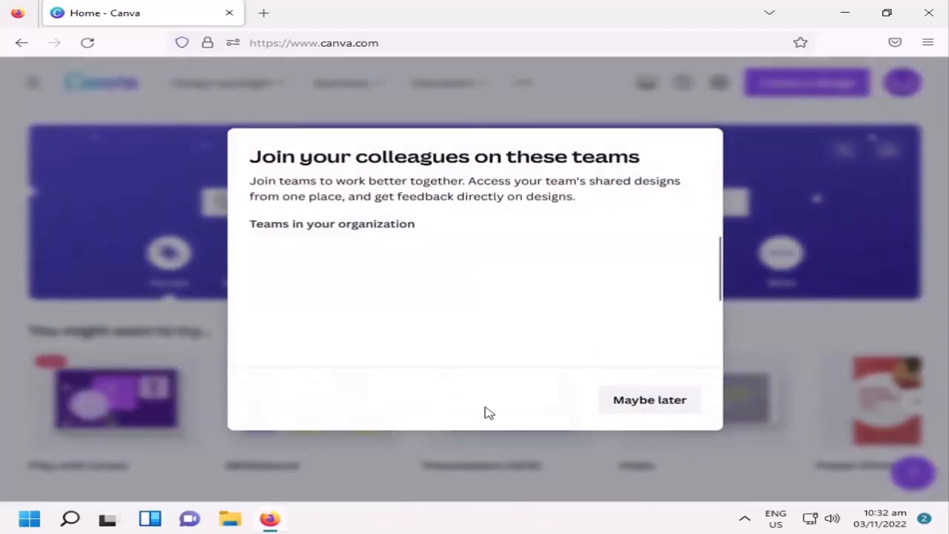
Step: Complete Canva's onboarding for Personal use, skipping the team invitations, the Canva Pro trial and the e-mail subscription
left_click(642, 408)
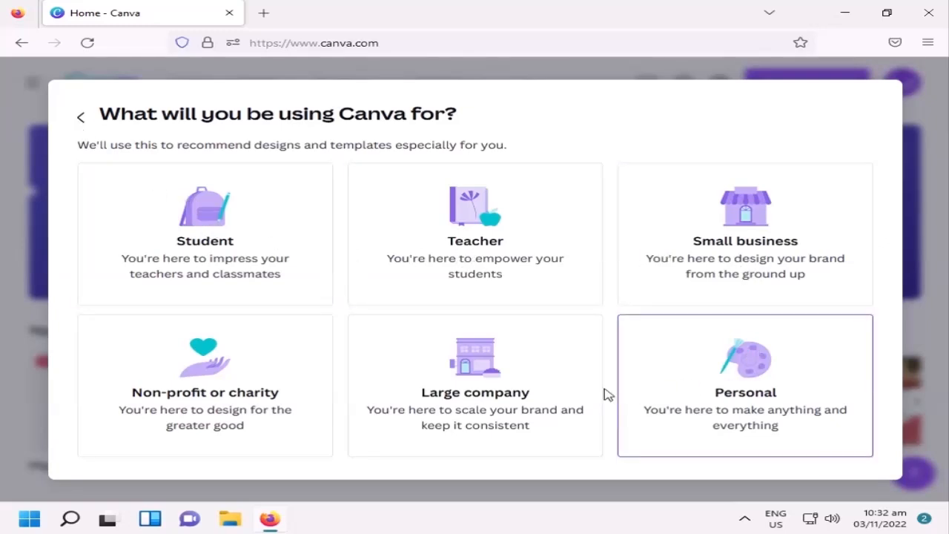
left_click(779, 403)
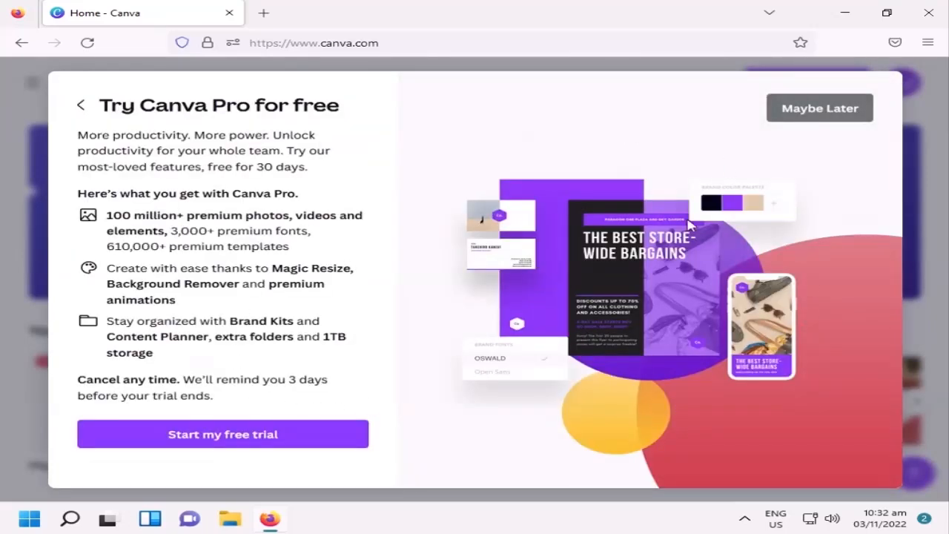
left_click(821, 110)
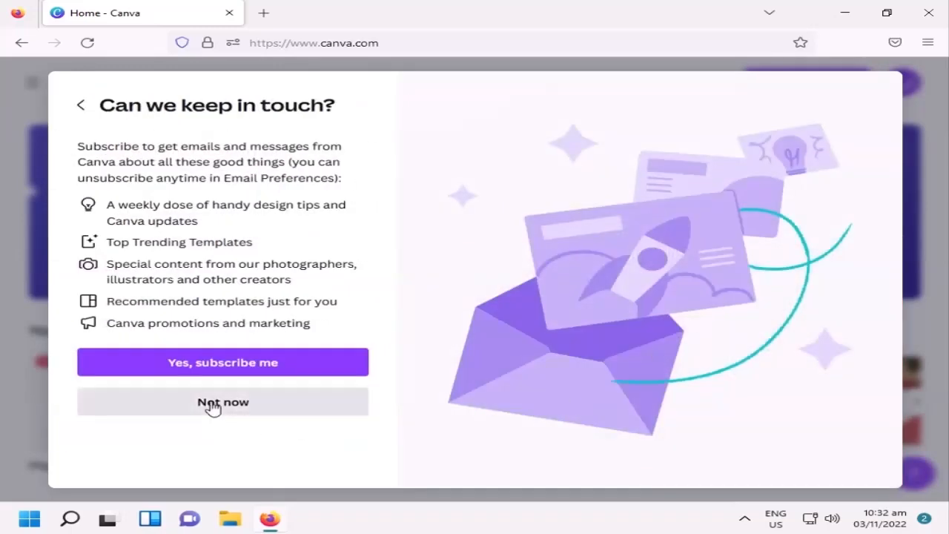
left_click(212, 407)
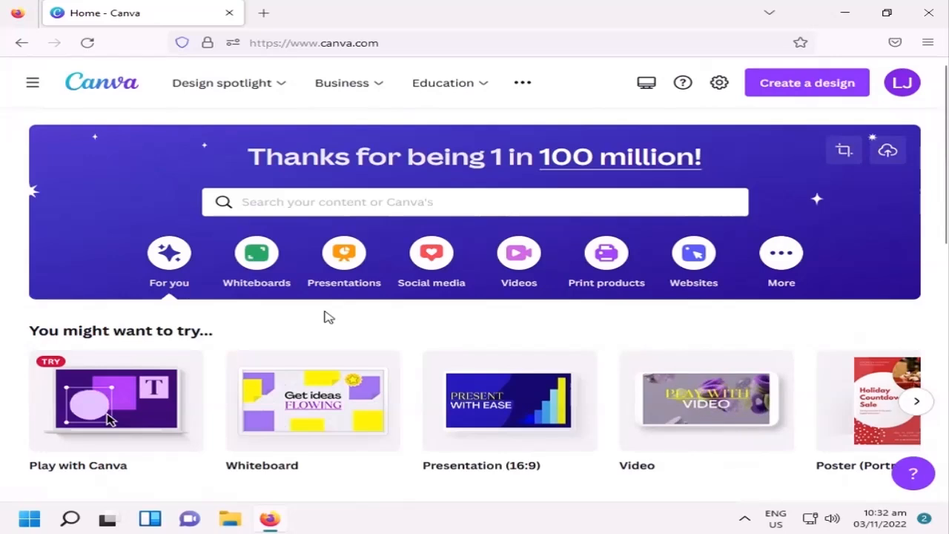
Step: Look through the Canva home page's navigation options, side panel and More design categories
left_click(524, 84)
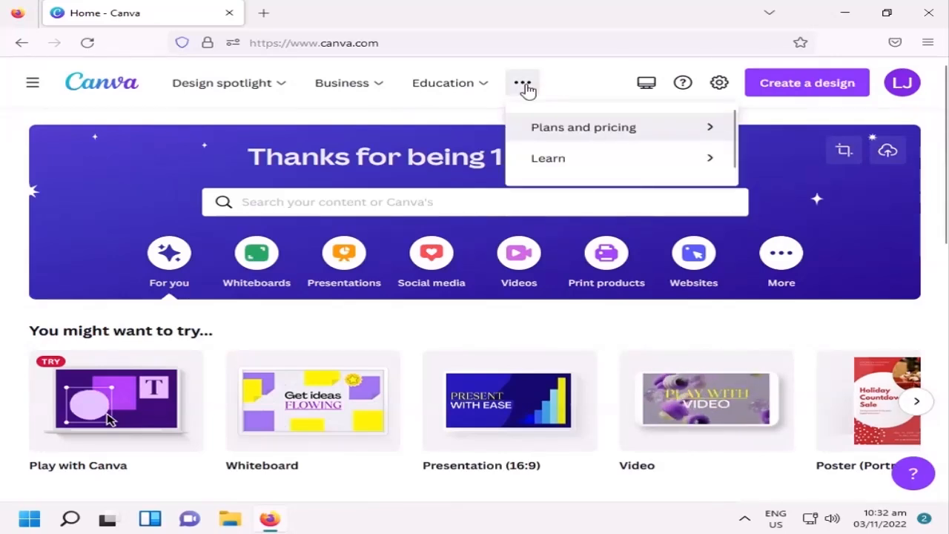
mouse_move(474, 93)
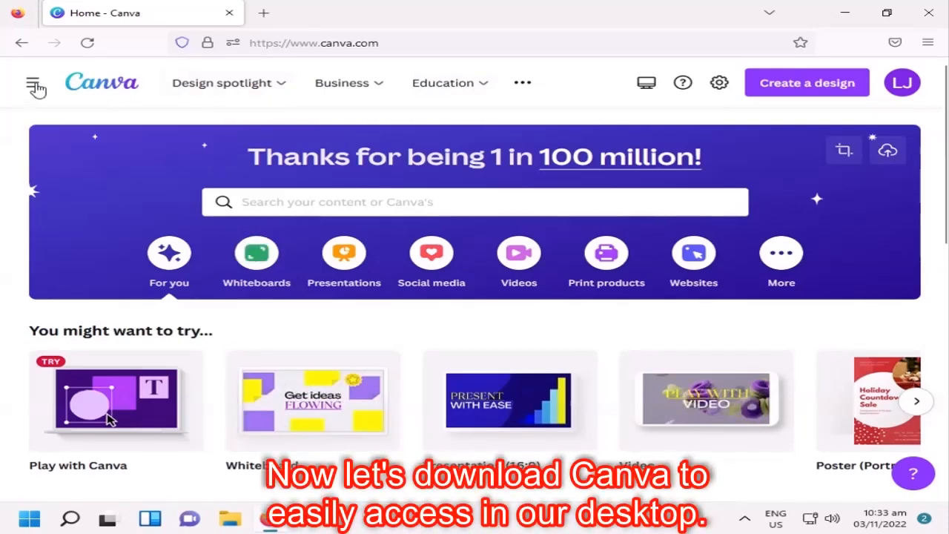
left_click(33, 87)
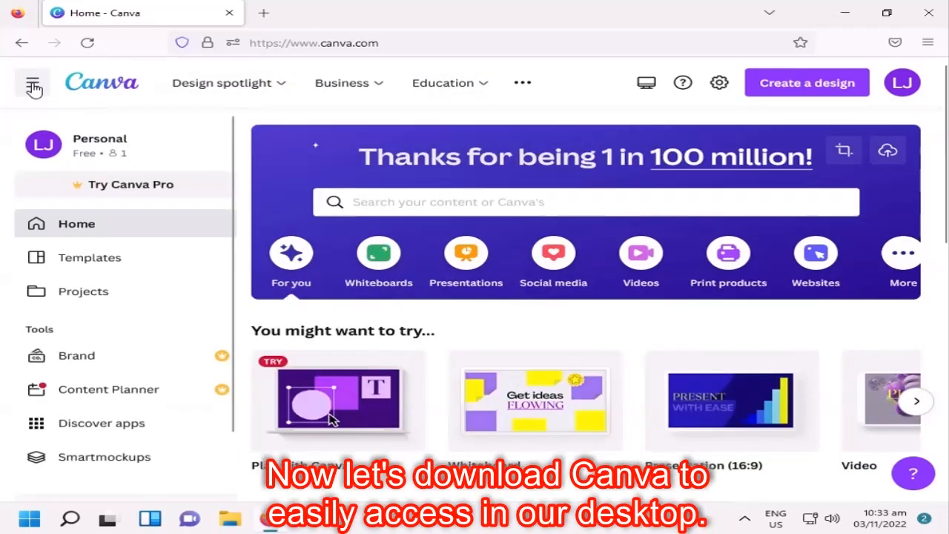
scroll(137, 309, "down", 1)
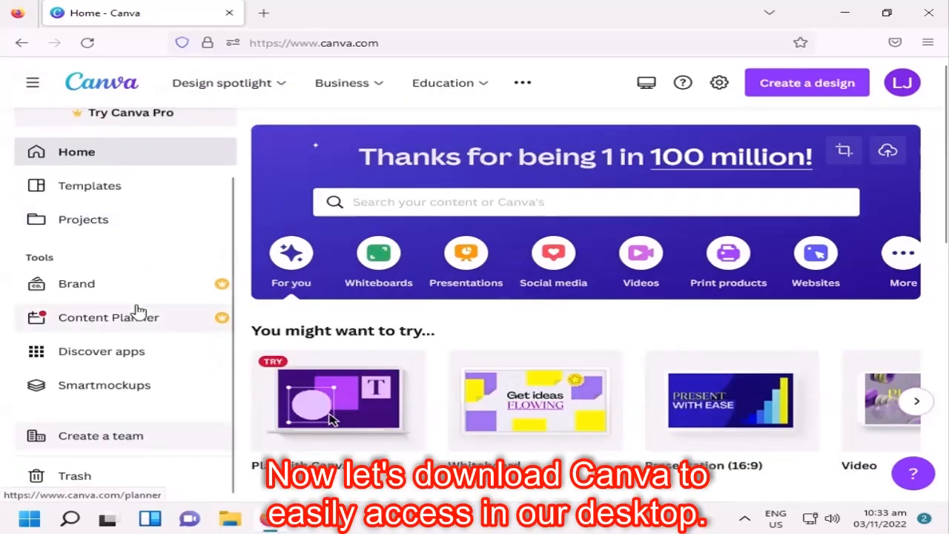
scroll(139, 326, "down", 1)
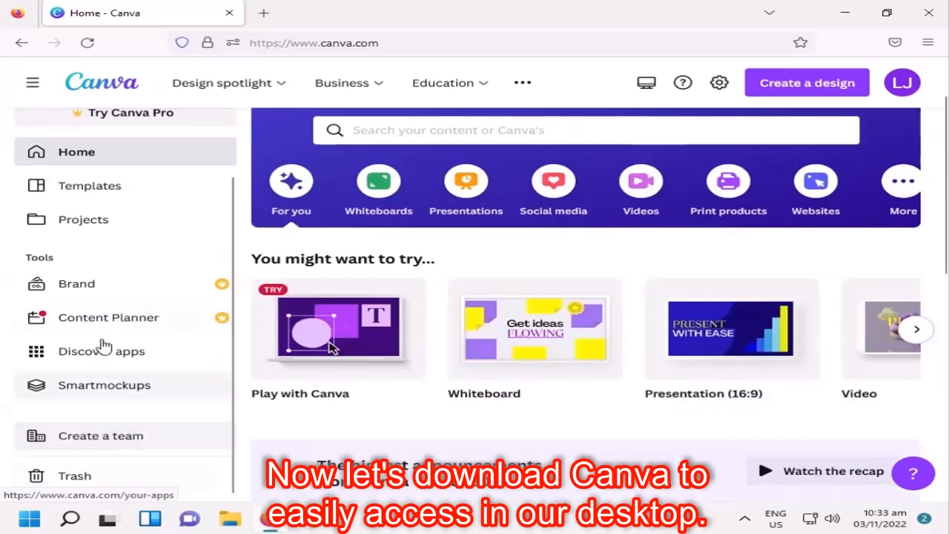
scroll(108, 308, "up", 1)
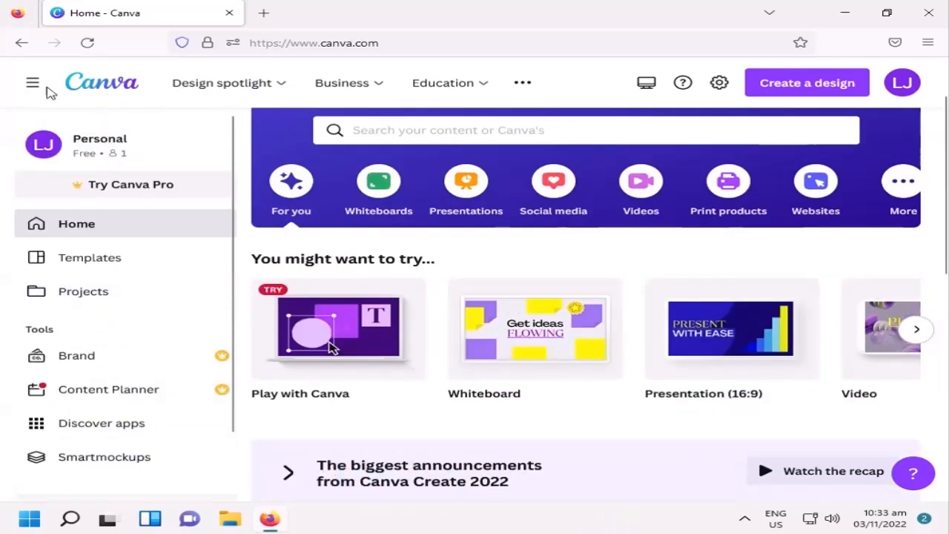
left_click(31, 86)
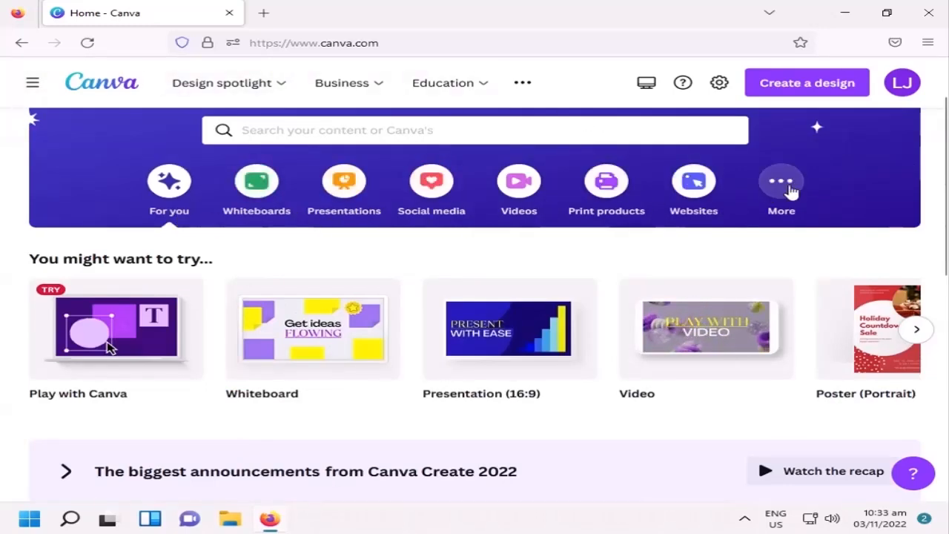
left_click(781, 182)
scroll(445, 408, "down", 5)
scroll(445, 408, "up", 5)
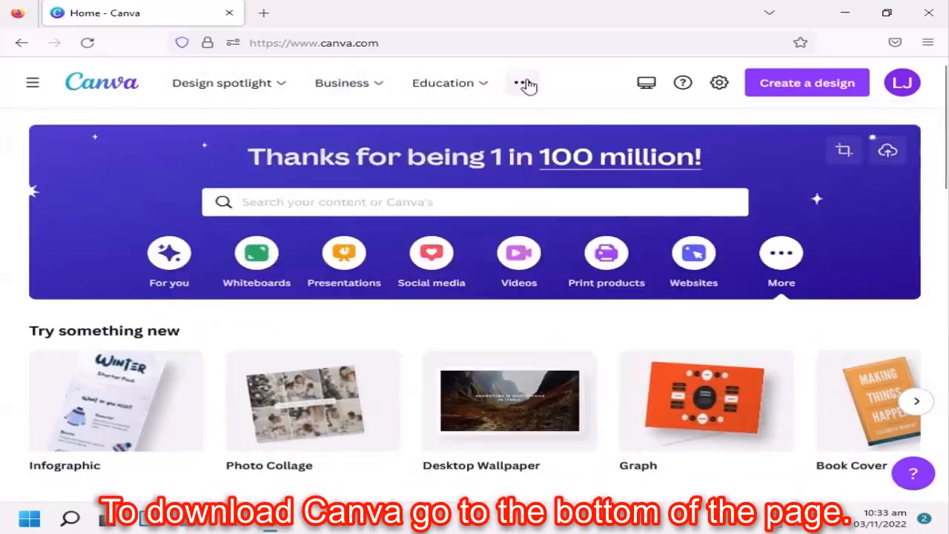
Step: Open the Canva Free page from the Plans and pricing options
left_click(526, 85)
left_click(652, 127)
left_click(544, 186)
scroll(489, 391, "down", 1)
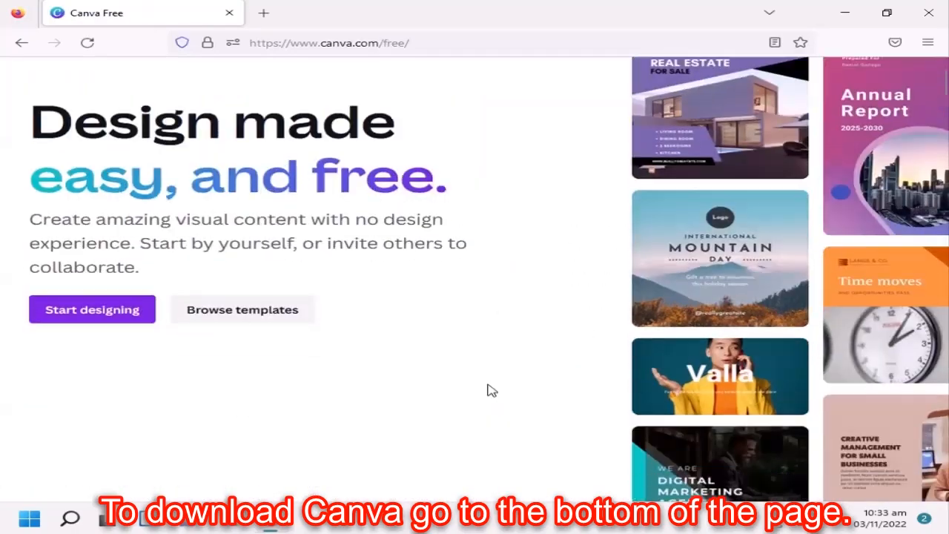
Step: Expand the Download links in the page footer, choose Windows and download the Canva desktop installer
scroll(489, 391, "down", 20)
scroll(221, 373, "down", 20)
left_click(69, 479)
scroll(372, 344, "down", 2)
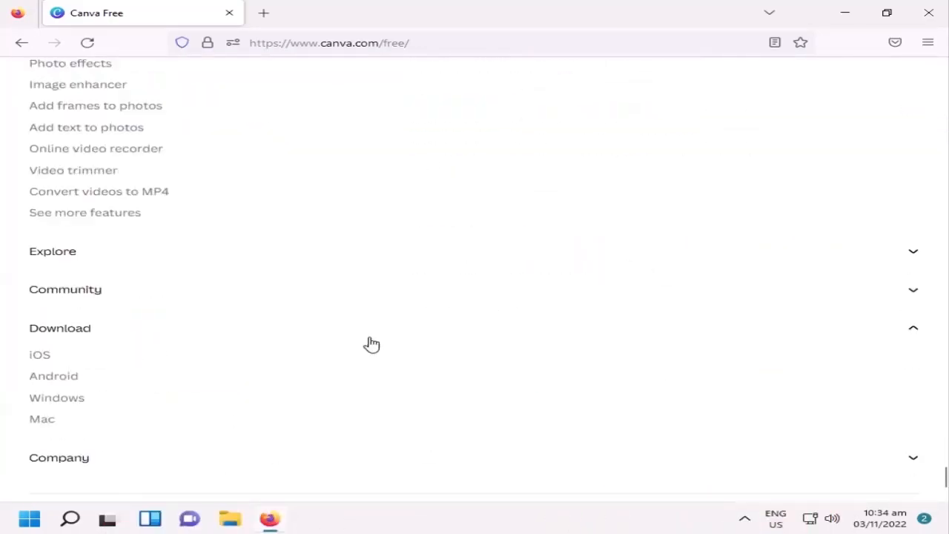
left_click(52, 399)
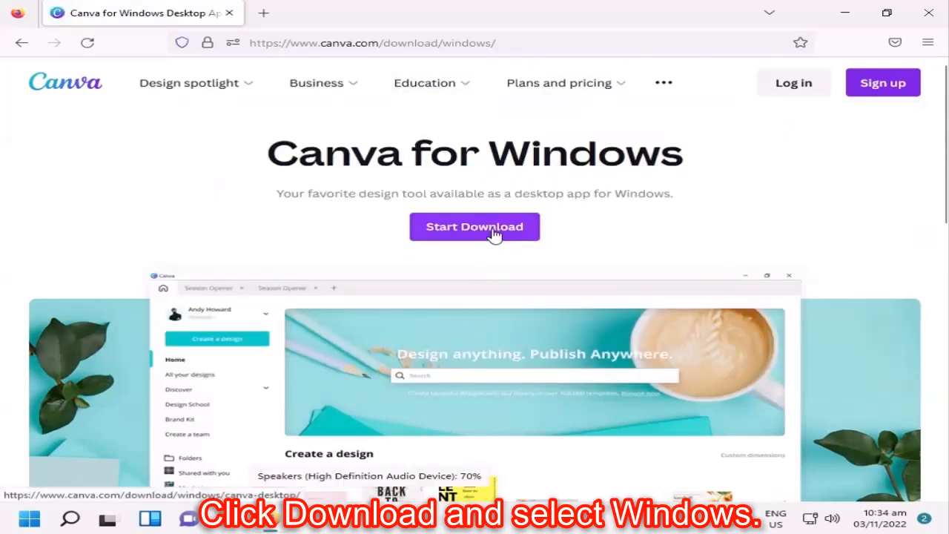
left_click(492, 230)
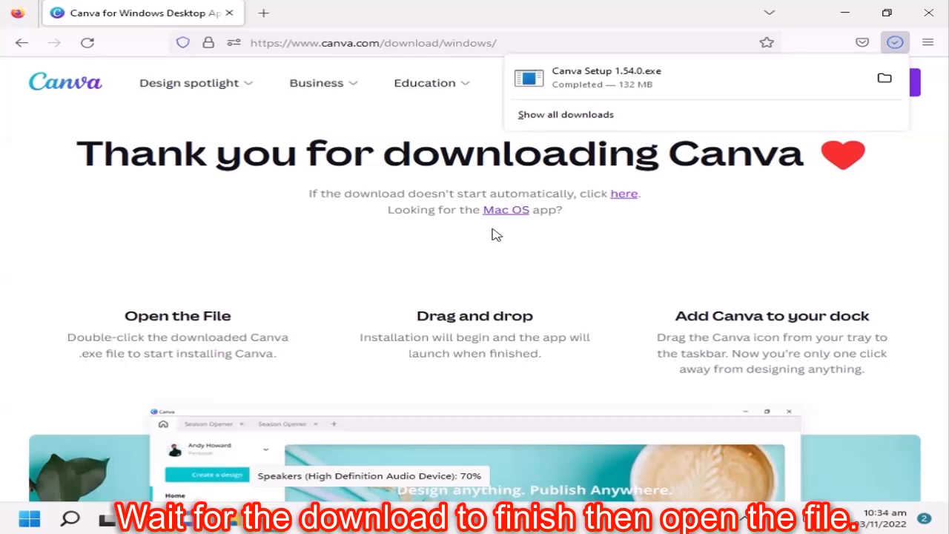
Step: Run Canva Setup 1.54.0.exe to install the desktop app, and close the Canva and Firefox windows
left_click(632, 84)
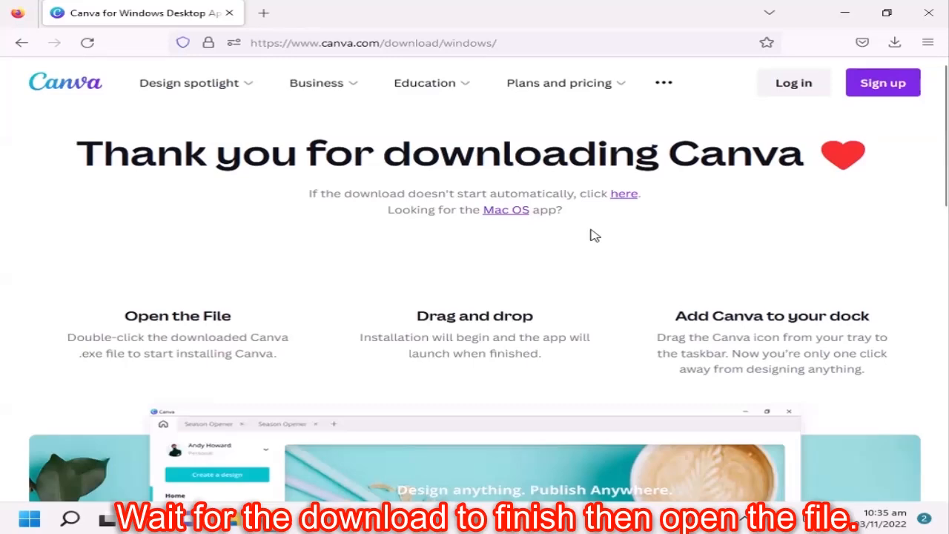
left_click(844, 12)
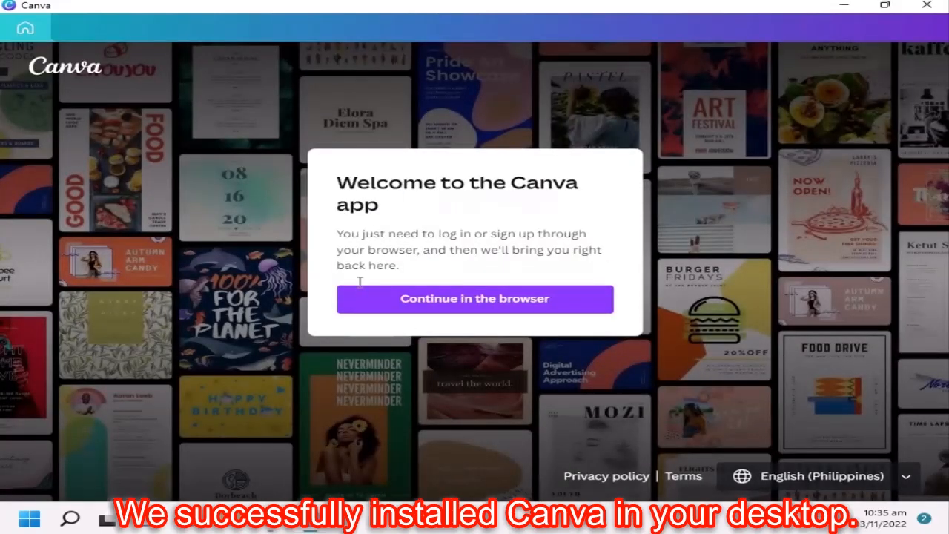
left_click(927, 5)
left_click(271, 521)
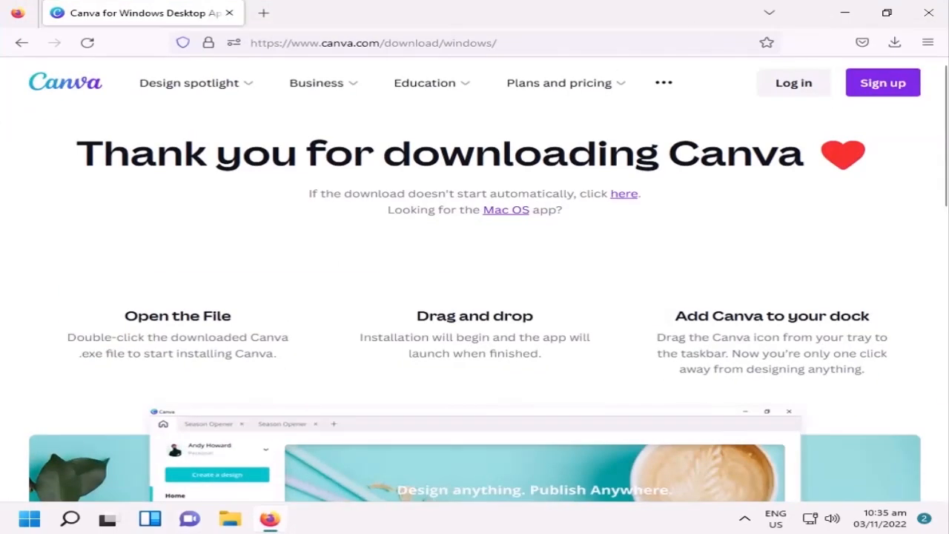
left_click(937, 18)
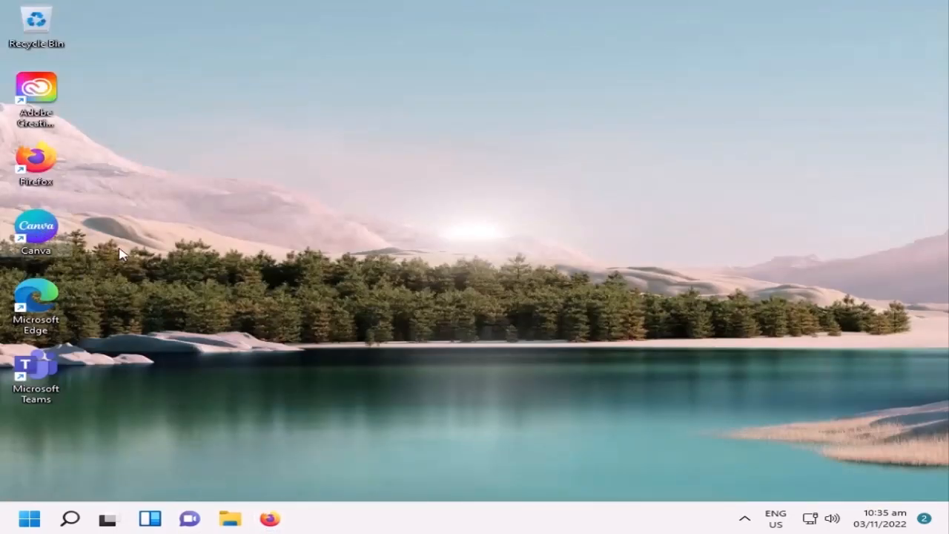
Step: Launch Canva from the desktop and log in through the browser, allowing the site to open the Canva link
double_click(42, 231)
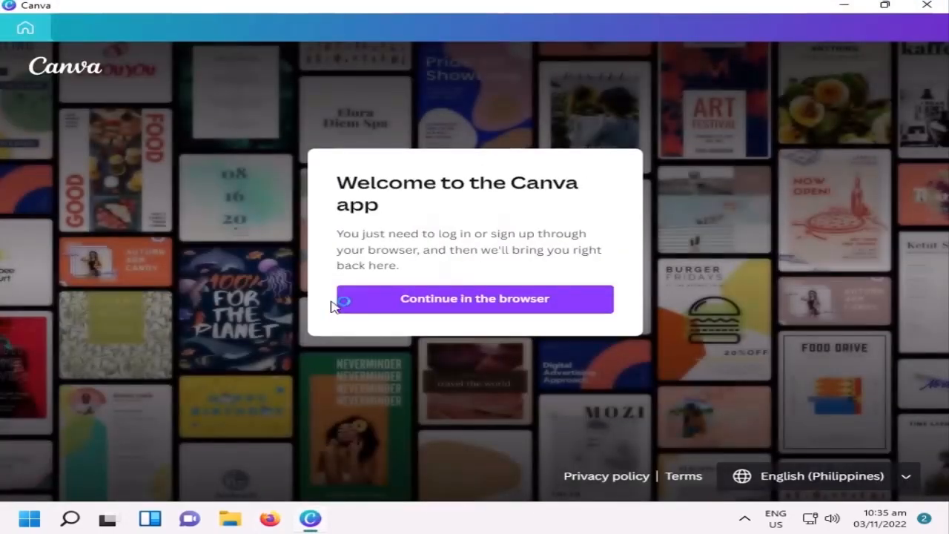
left_click(485, 302)
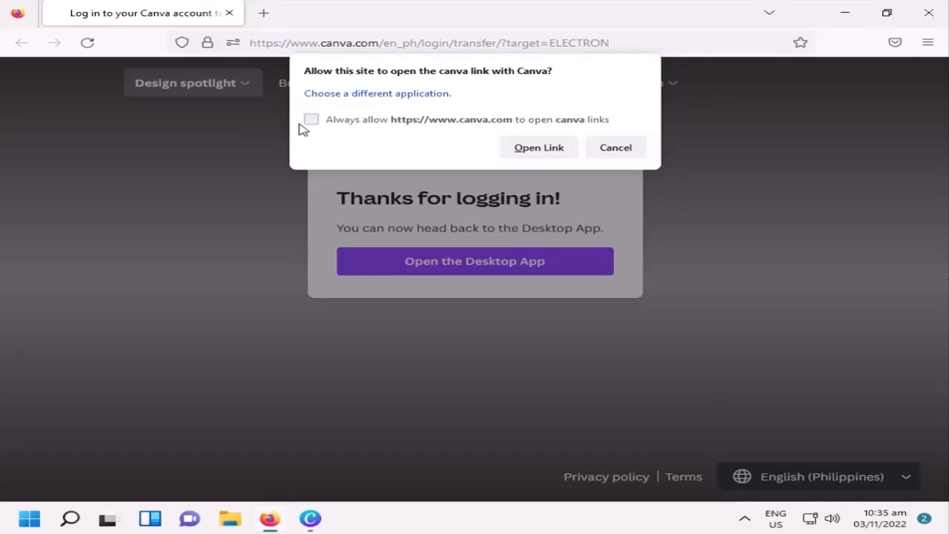
left_click(546, 148)
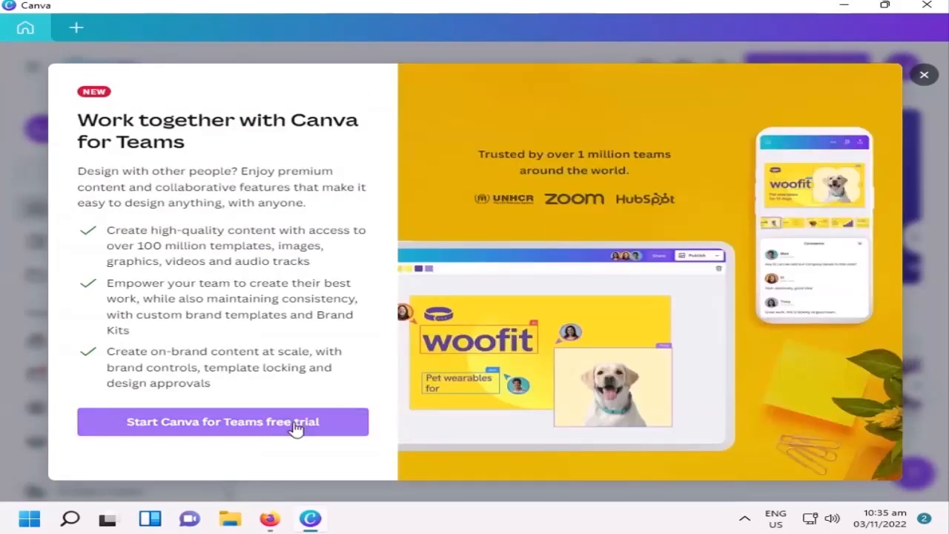
Step: Back out of the Canva for Teams free trial offer without inviting people or choosing a plan
left_click(295, 429)
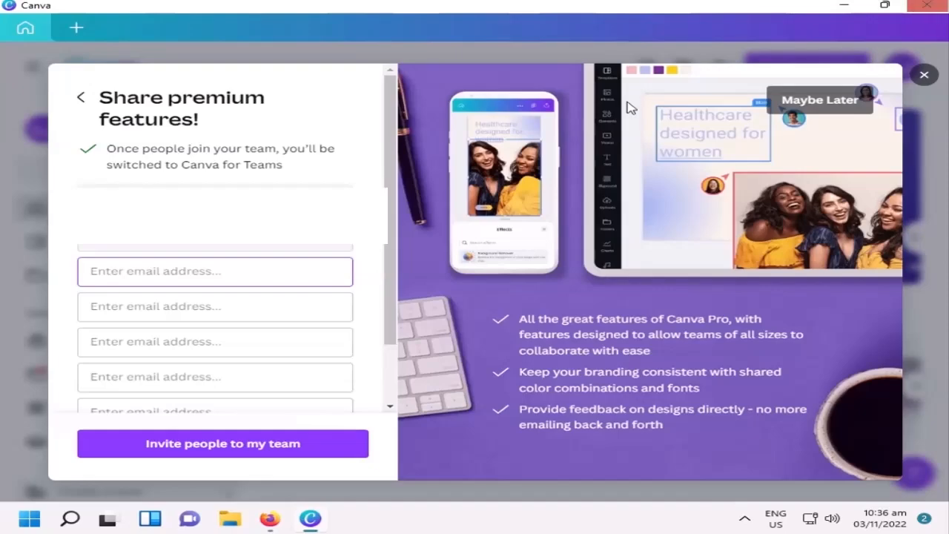
left_click(923, 77)
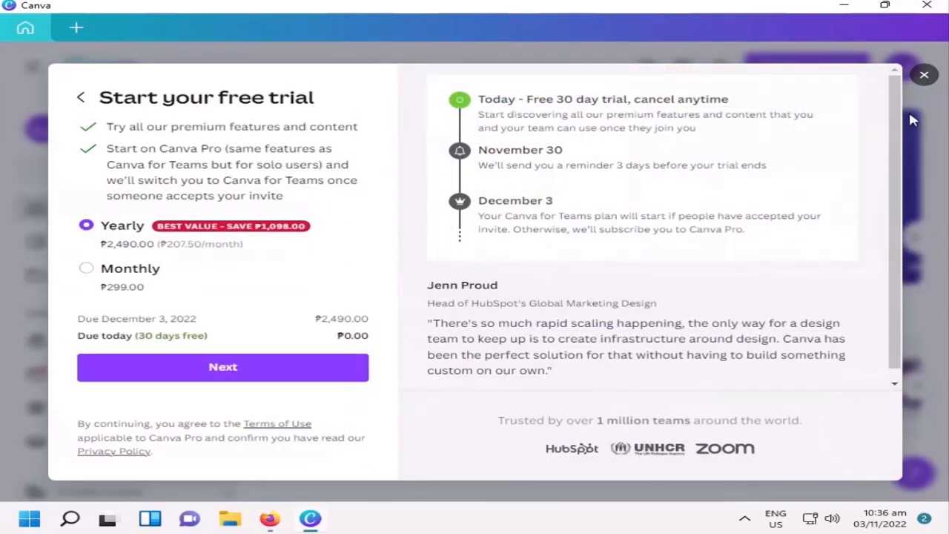
left_click(922, 76)
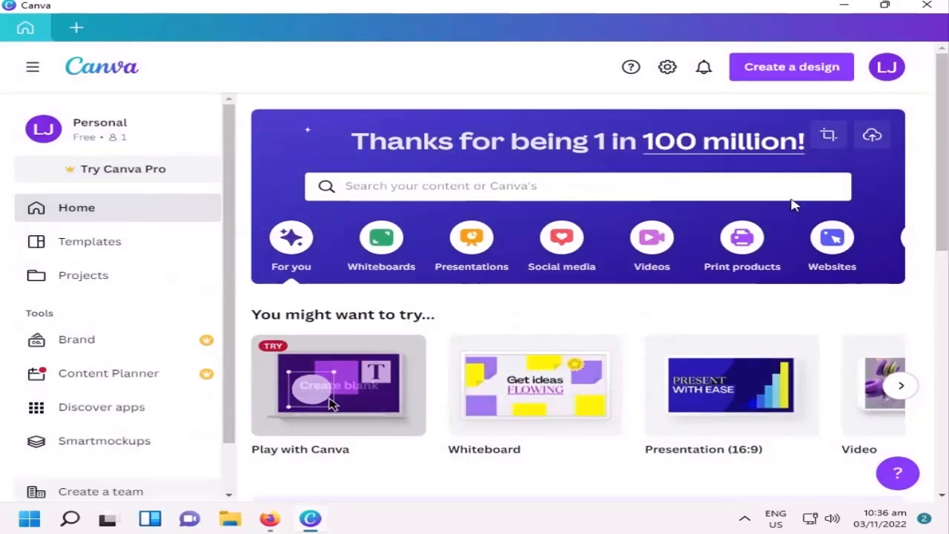
mouse_move(515, 384)
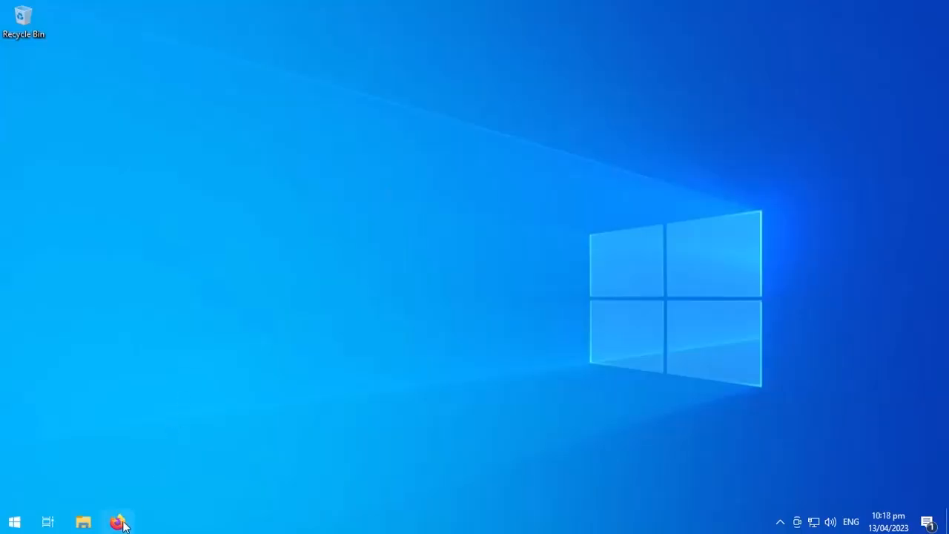
Step: Switch to Firefox, search Google for "qm4windows" and open the QM for Windows 5.2 page on software.informer.com
left_click(119, 522)
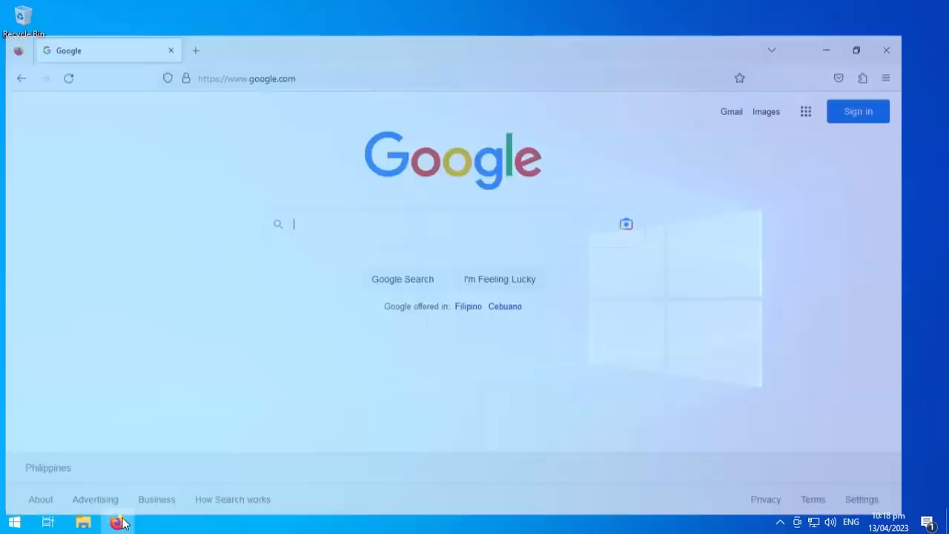
type("q")
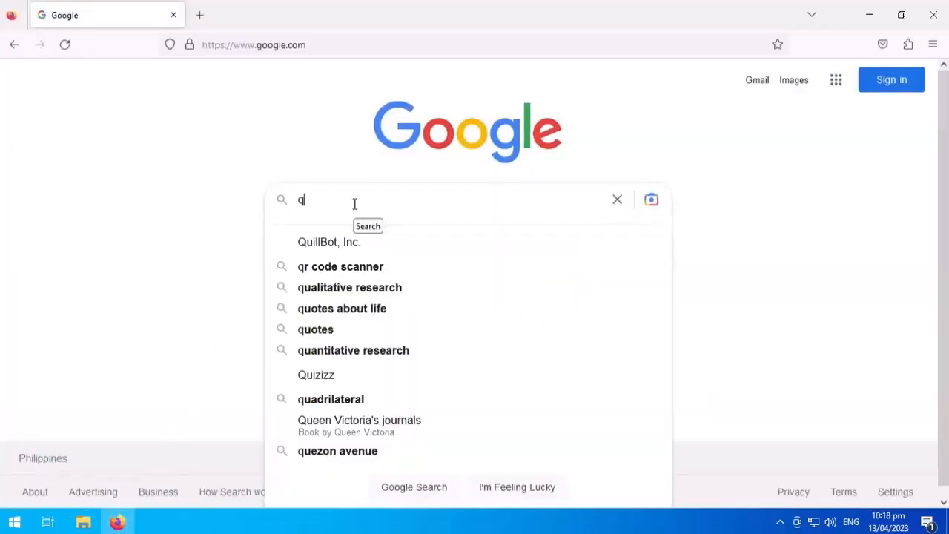
type("m4")
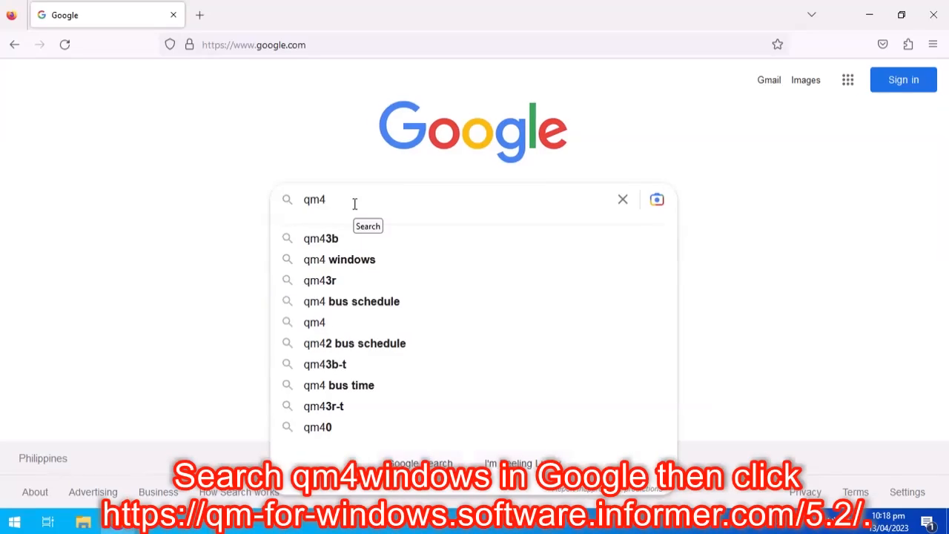
type("windows")
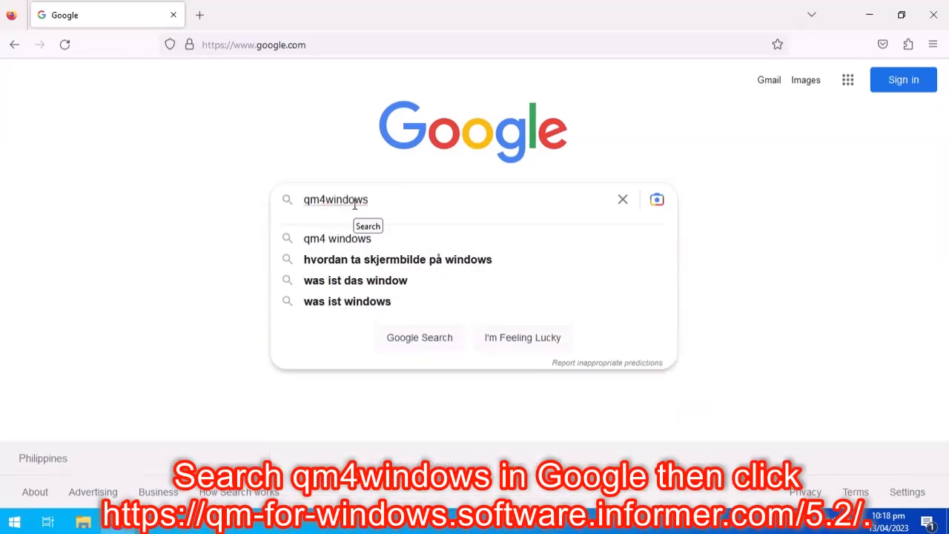
key("Return")
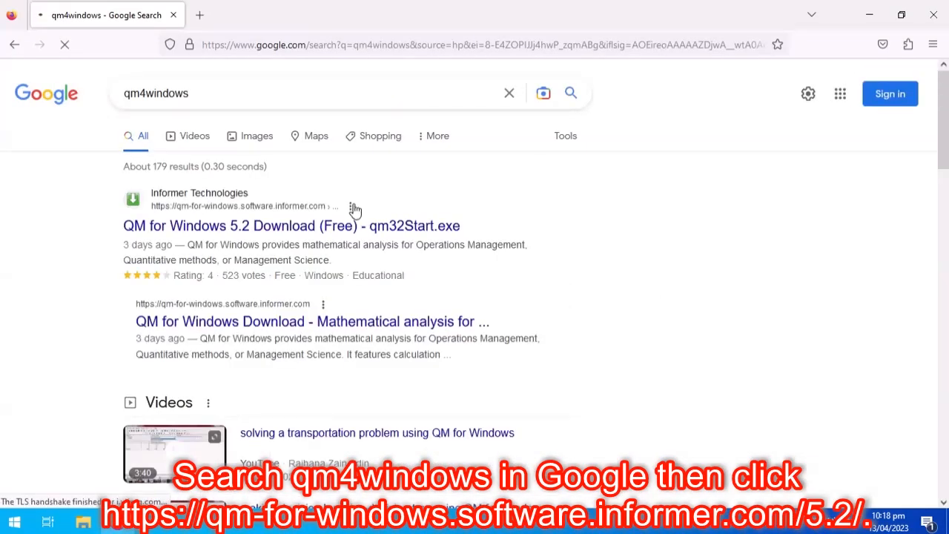
left_click(379, 235)
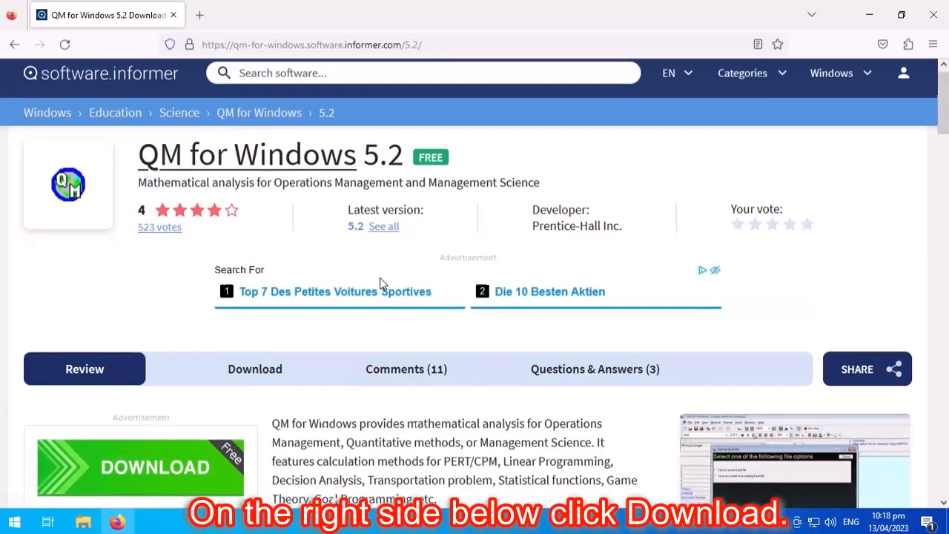
Step: Open the QM for Windows download page and go to its list of available versions
scroll(379, 277, "down", 3)
scroll(380, 281, "down", 5)
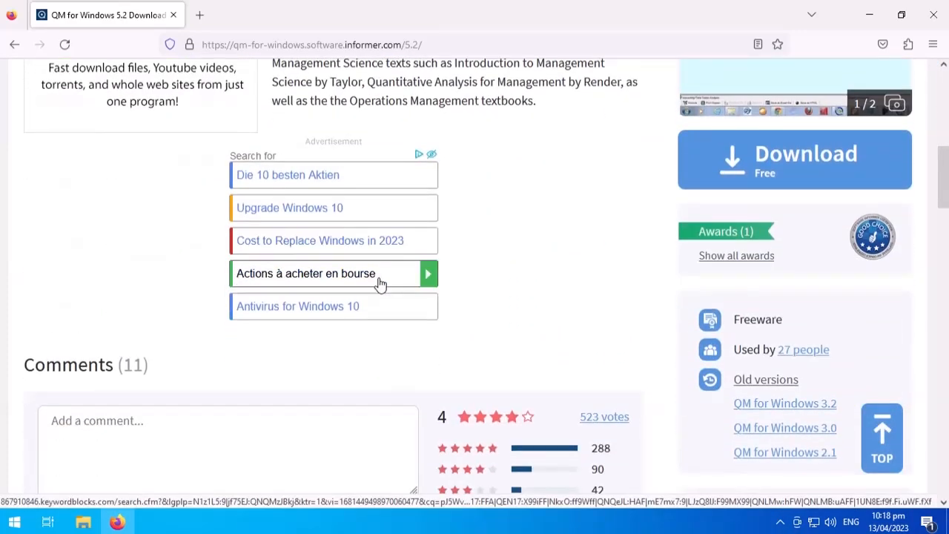
scroll(379, 284, "down", 1)
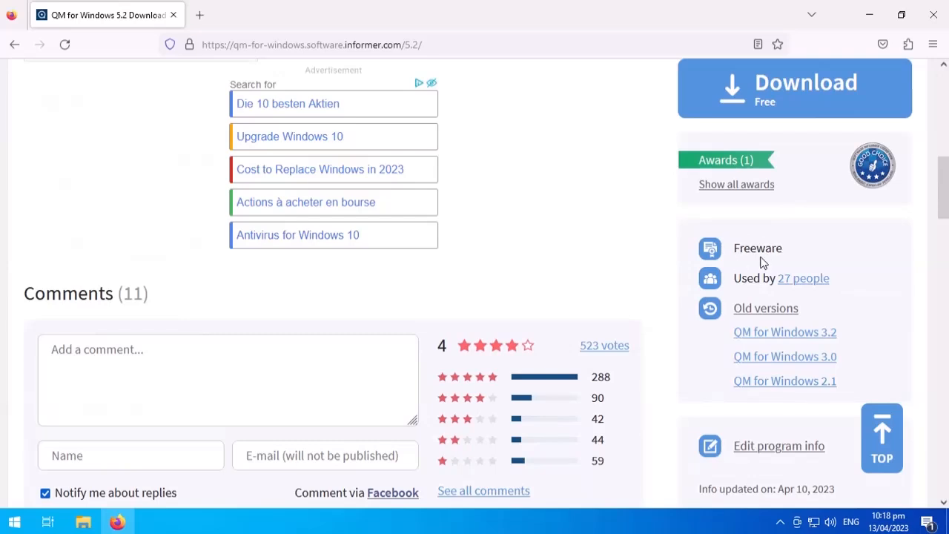
scroll(757, 259, "up", 1)
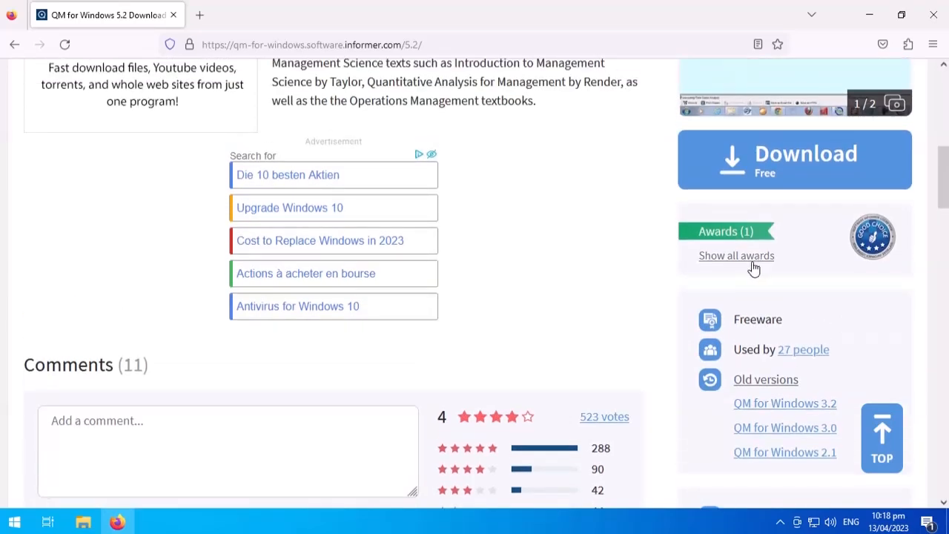
left_click(807, 169)
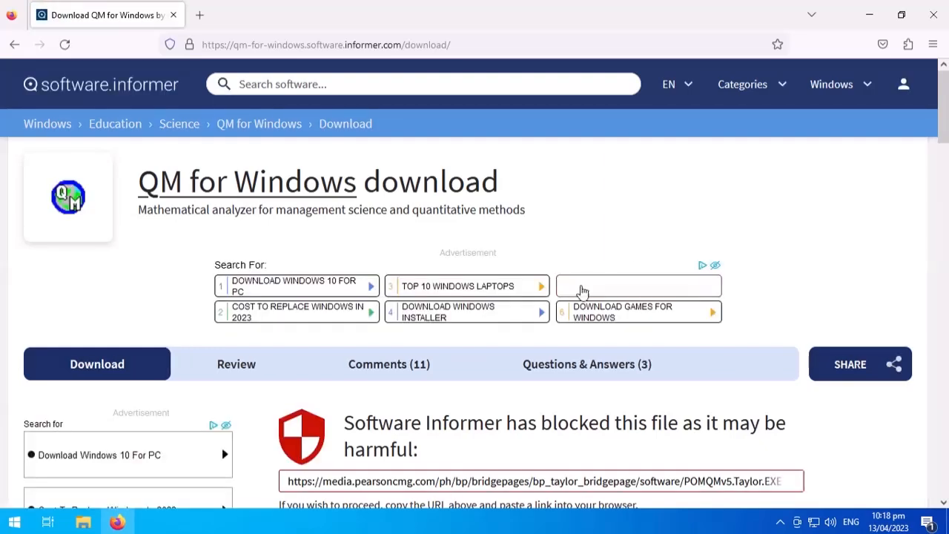
scroll(580, 287, "down", 2)
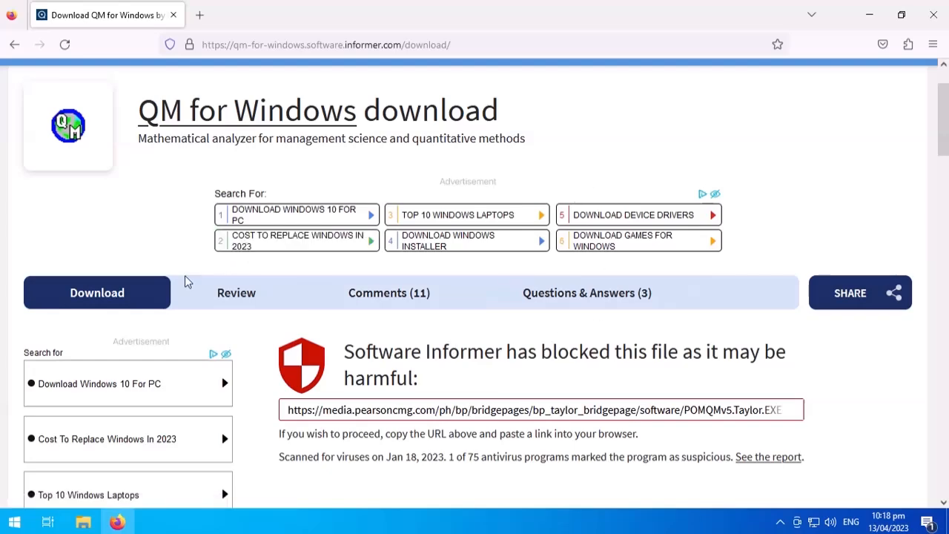
left_click(143, 300)
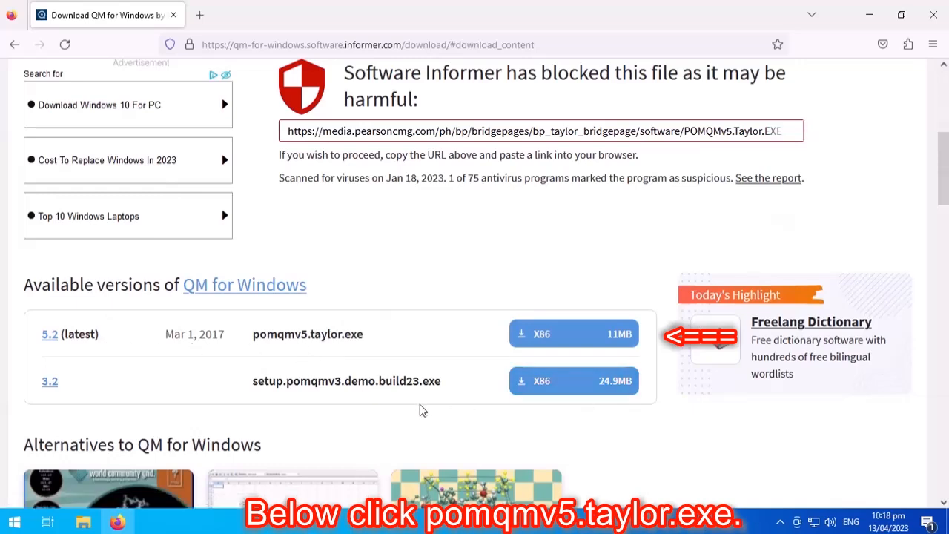
Step: Download pomqmv5.taylor.exe for QM for Windows 5.2, run the downloaded installer and minimize the browser
left_click(564, 342)
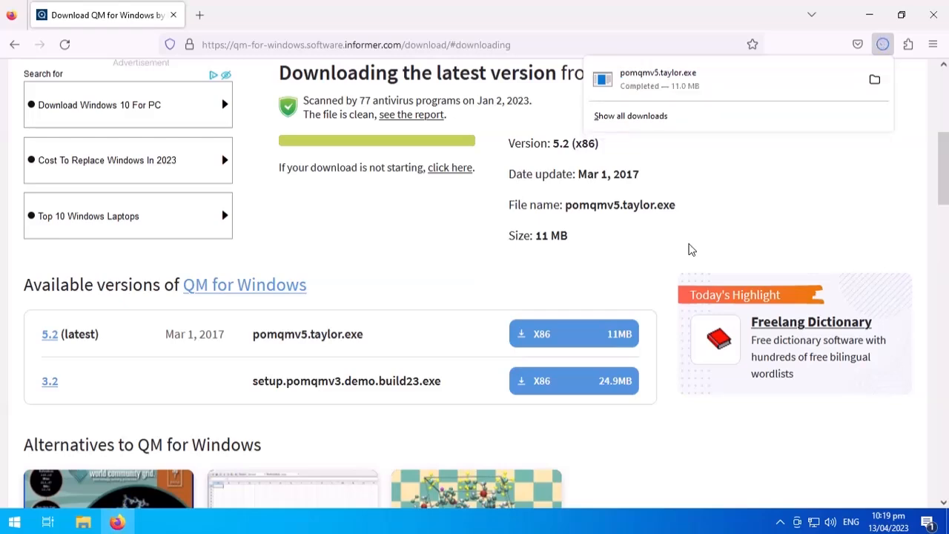
left_click(757, 81)
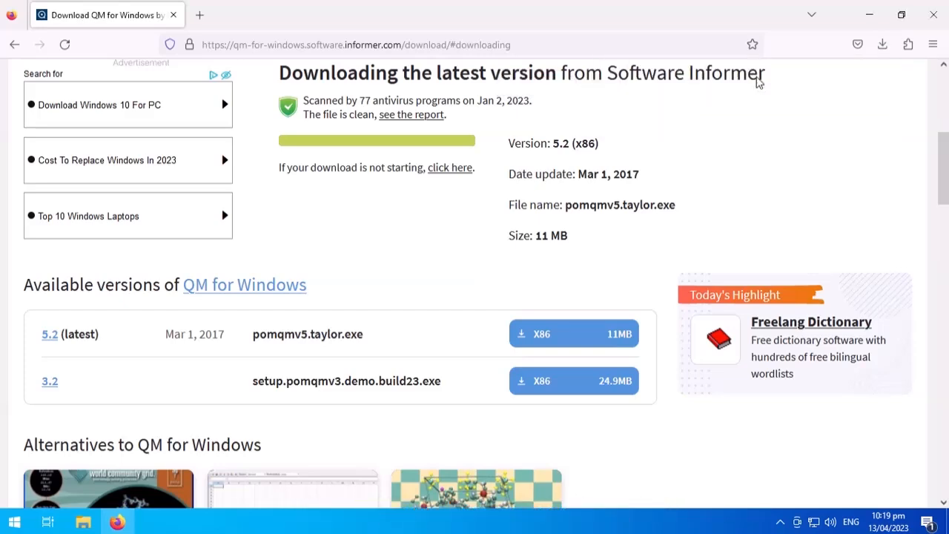
left_click(872, 20)
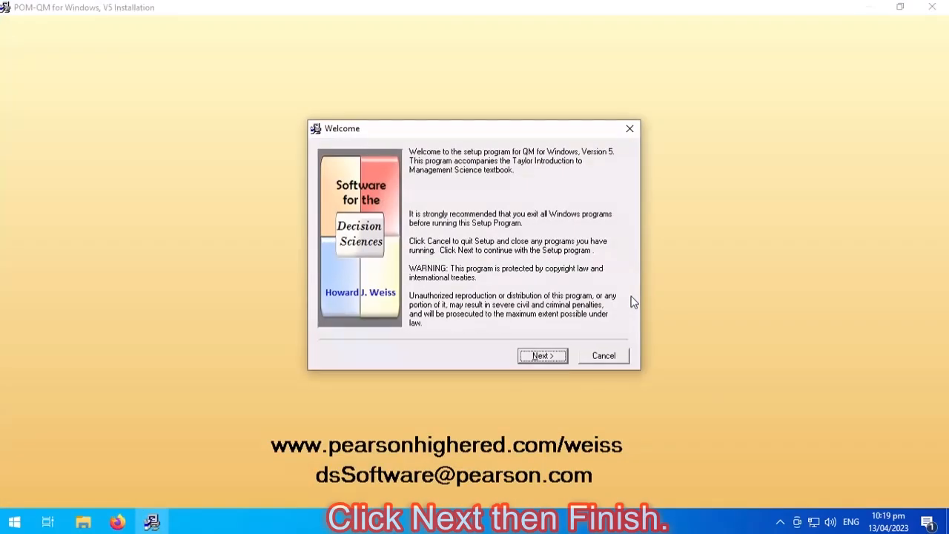
Step: Go through the QM for Windows setup welcome and registration pages, keeping the prefilled owner name and the Individual Student or Professor installation
left_click(558, 357)
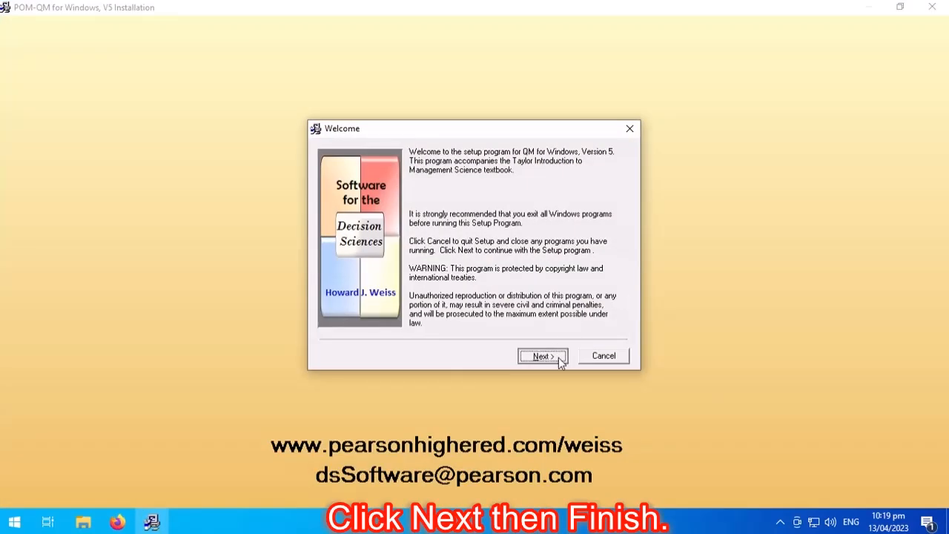
left_click(558, 358)
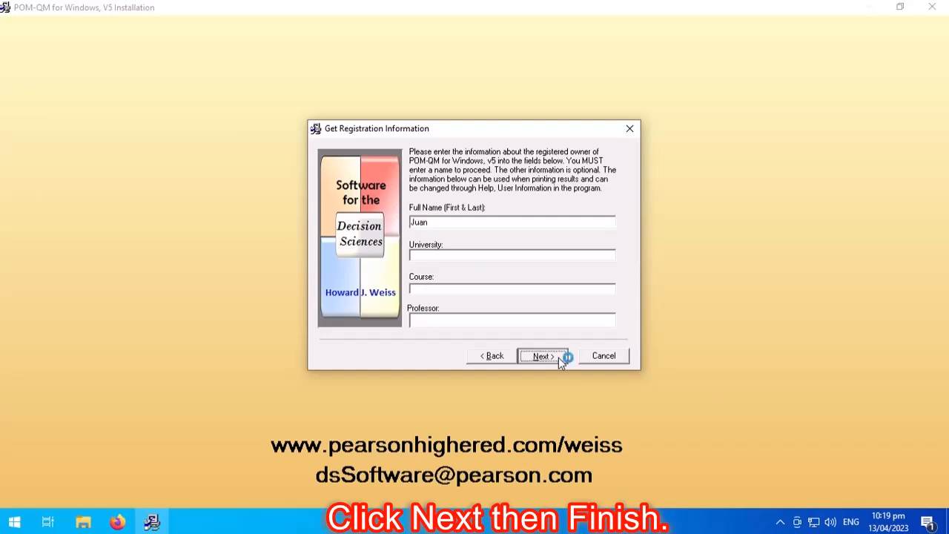
left_click(558, 357)
left_click(559, 358)
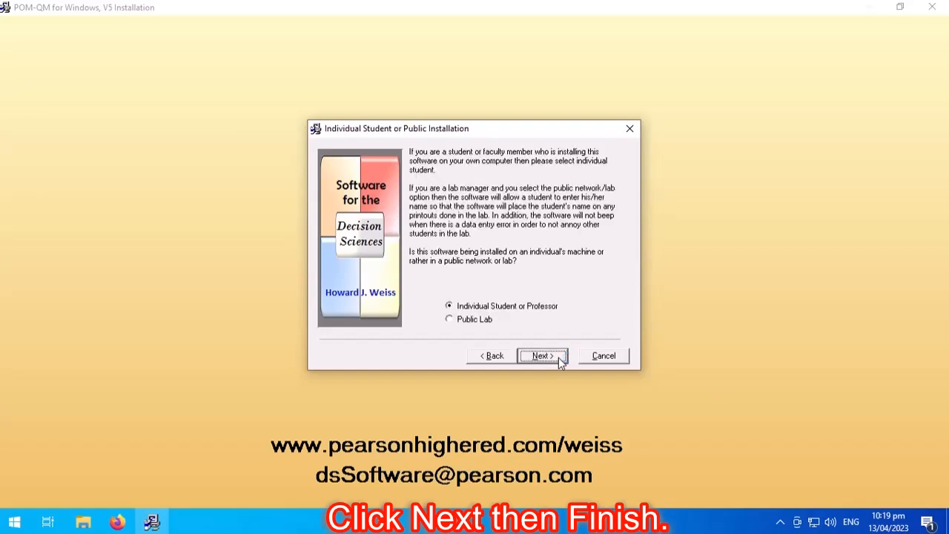
left_click(558, 358)
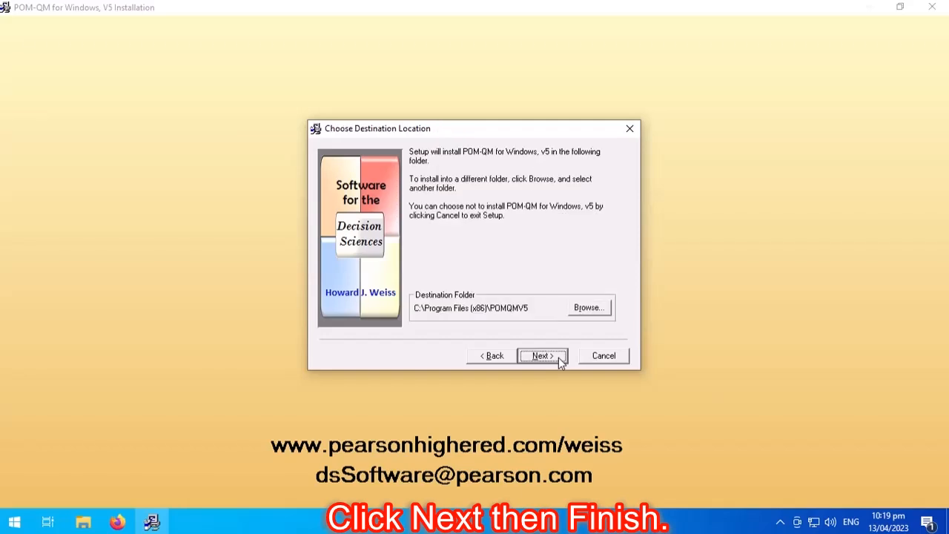
Step: Install QM for Windows into C:\Program Files (x86)\POMQMV5 with file associations enabled, and finish the setup
left_click(559, 357)
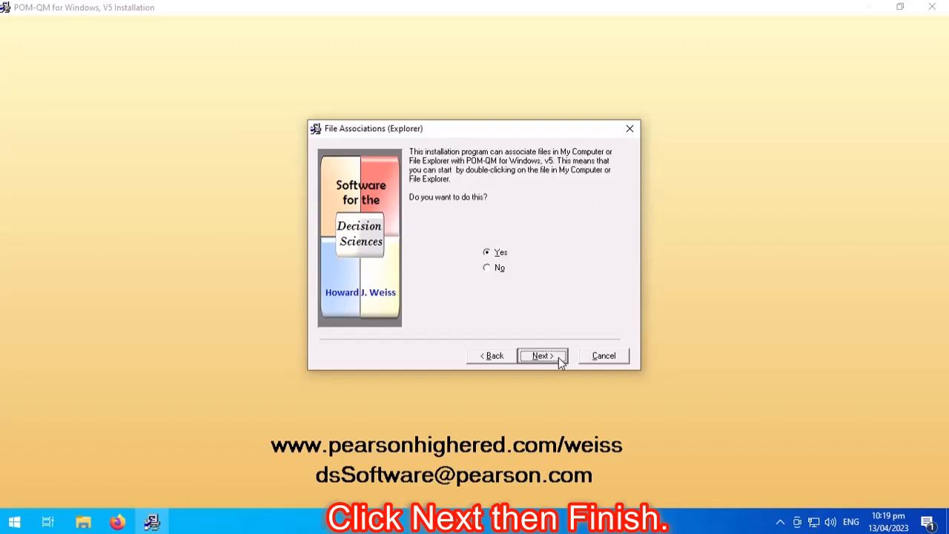
left_click(558, 357)
left_click(559, 357)
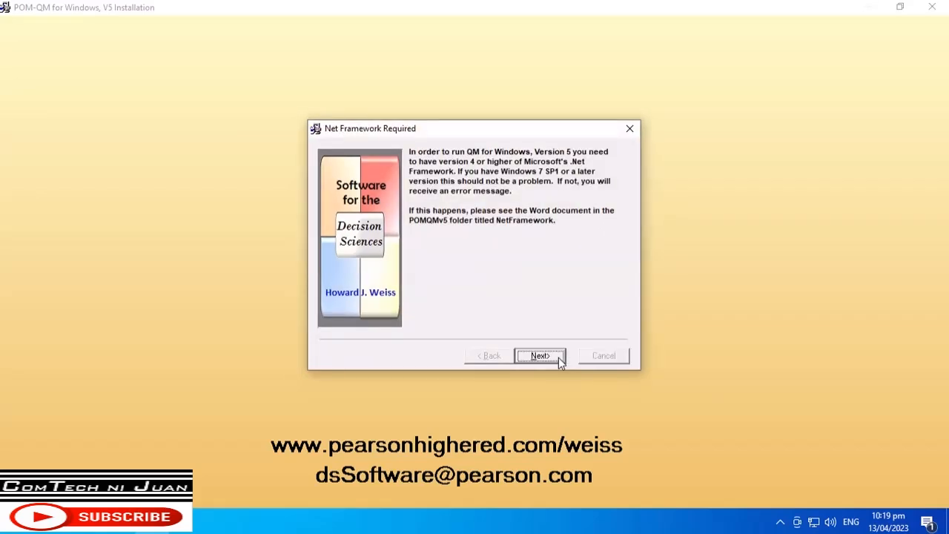
left_click(558, 357)
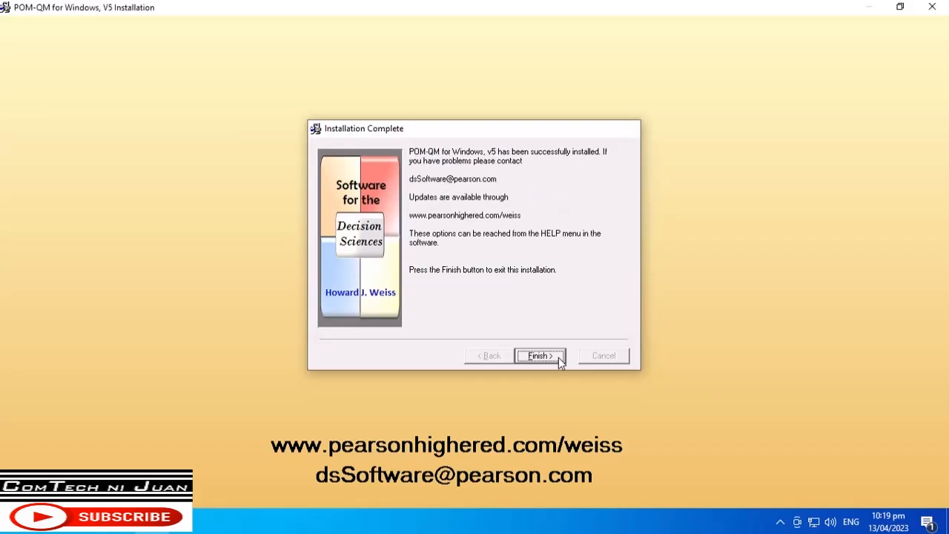
left_click(540, 356)
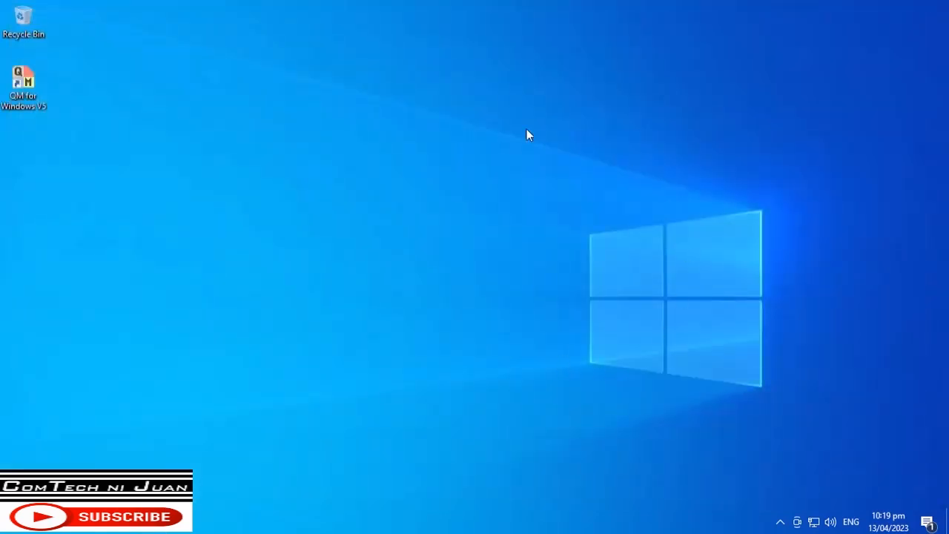
Step: Launch QM for Windows V5 from the desktop, maximize its window and look over its help options
double_click(24, 92)
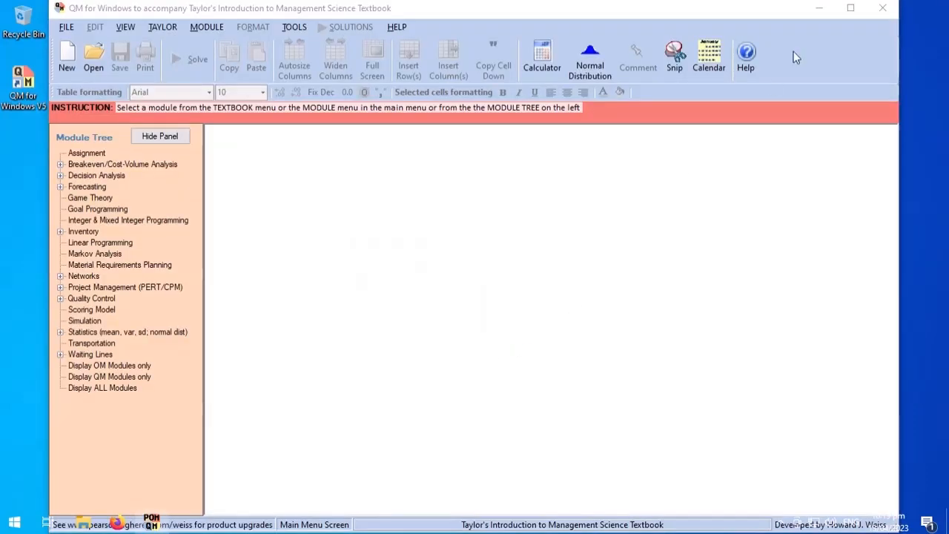
left_click(850, 8)
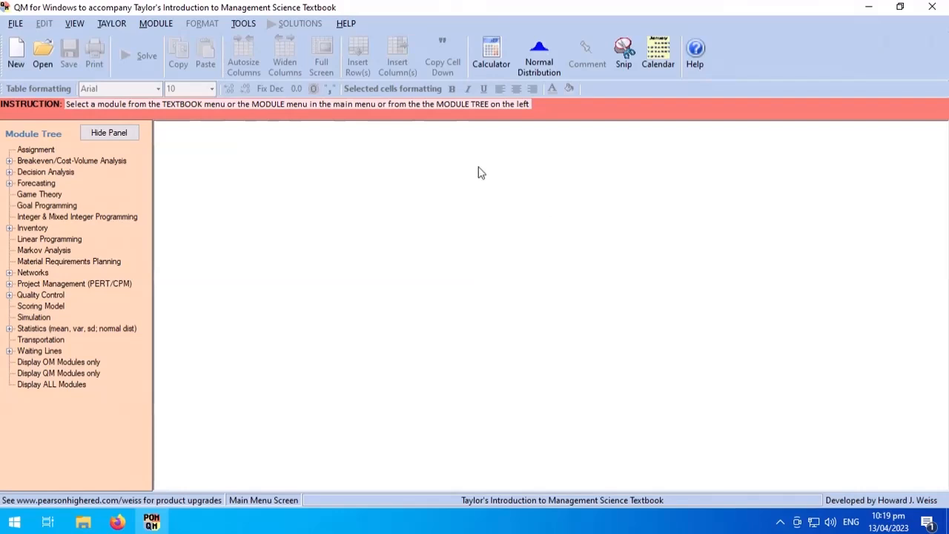
left_click(347, 24)
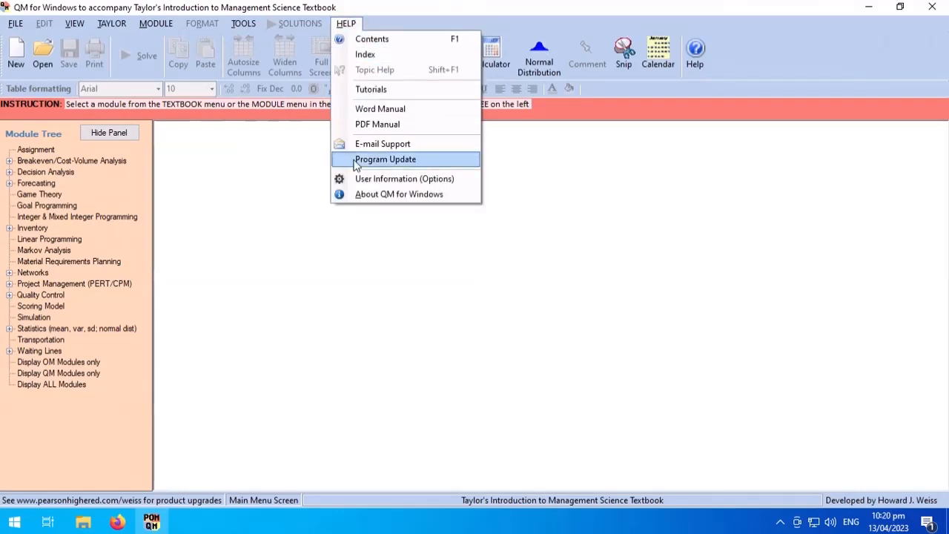
left_click(459, 203)
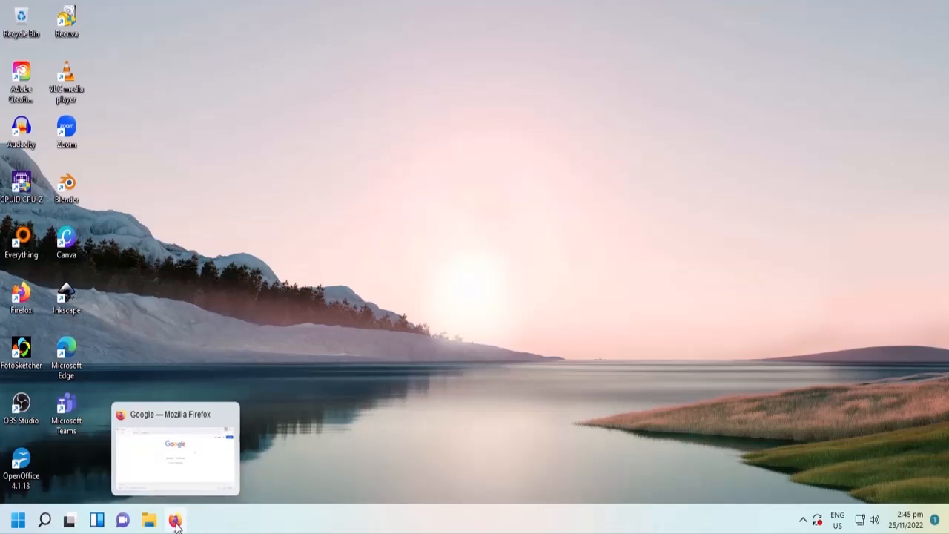
left_click(176, 523)
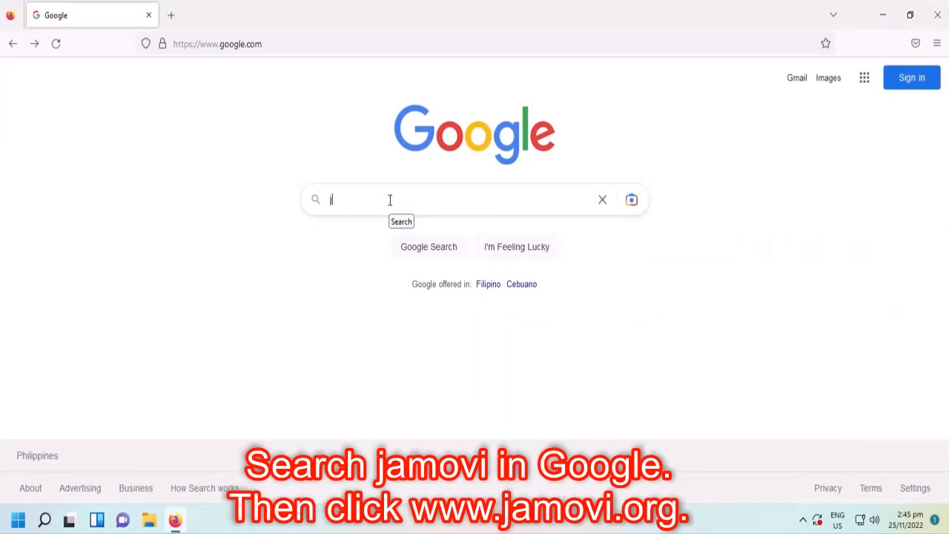
type("jamovi")
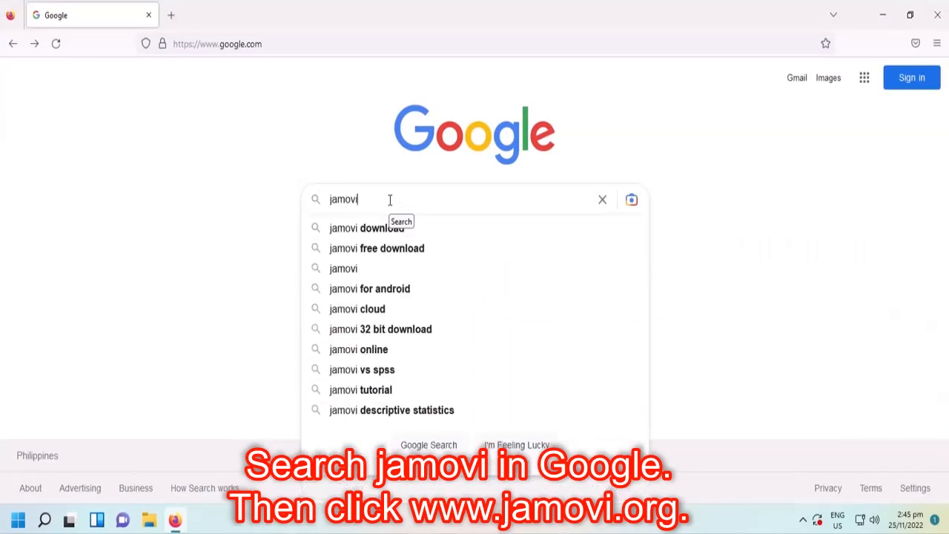
key("Return")
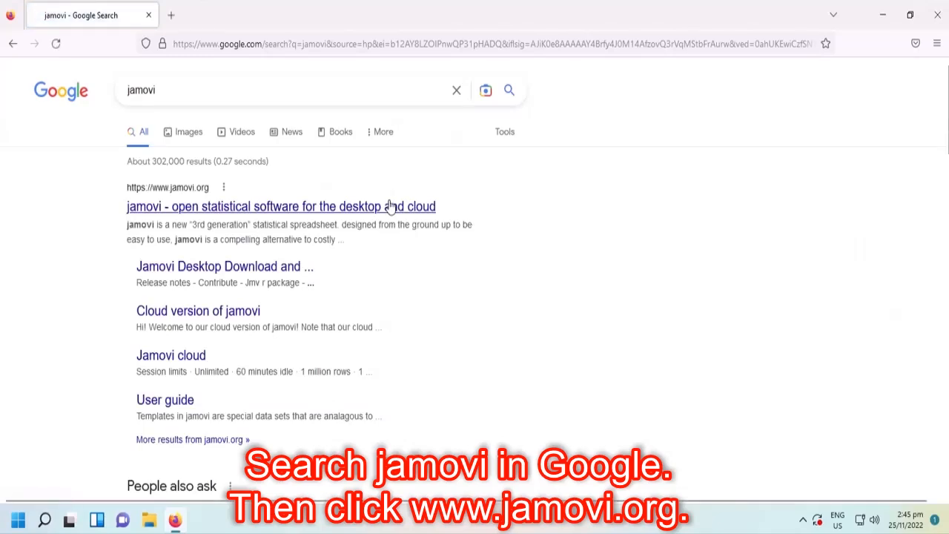
left_click(277, 214)
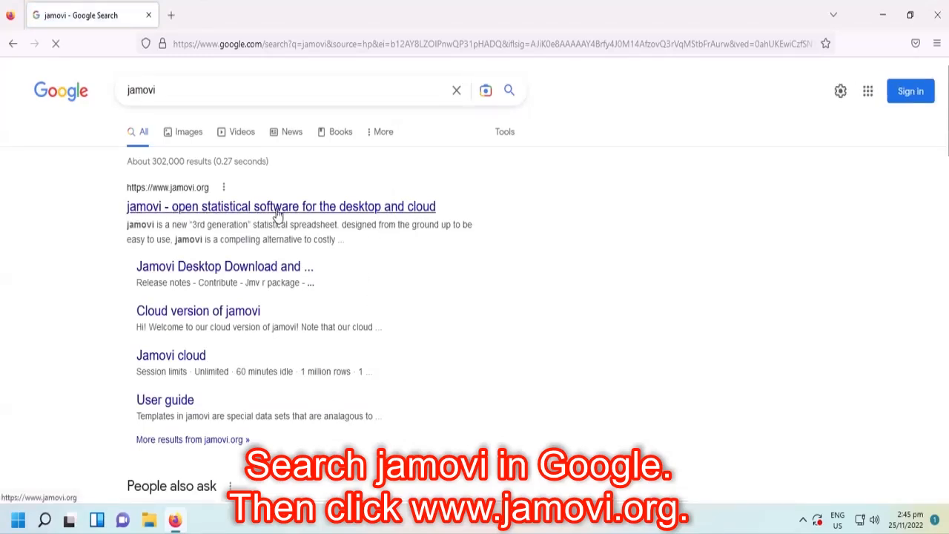
left_click(277, 214)
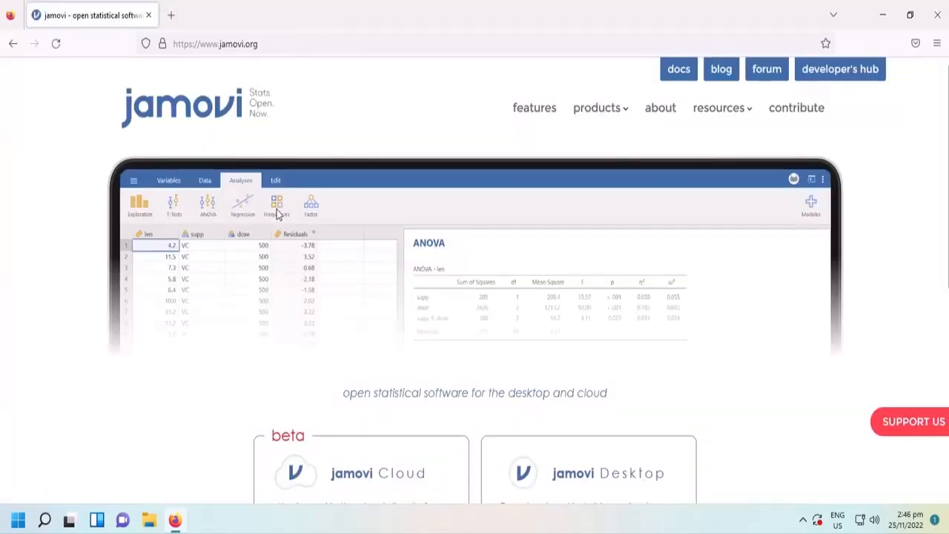
Step: Open the jamovi Desktop download page and download the 2.3.18 solid & current release for Windows
scroll(384, 333, "down", 2)
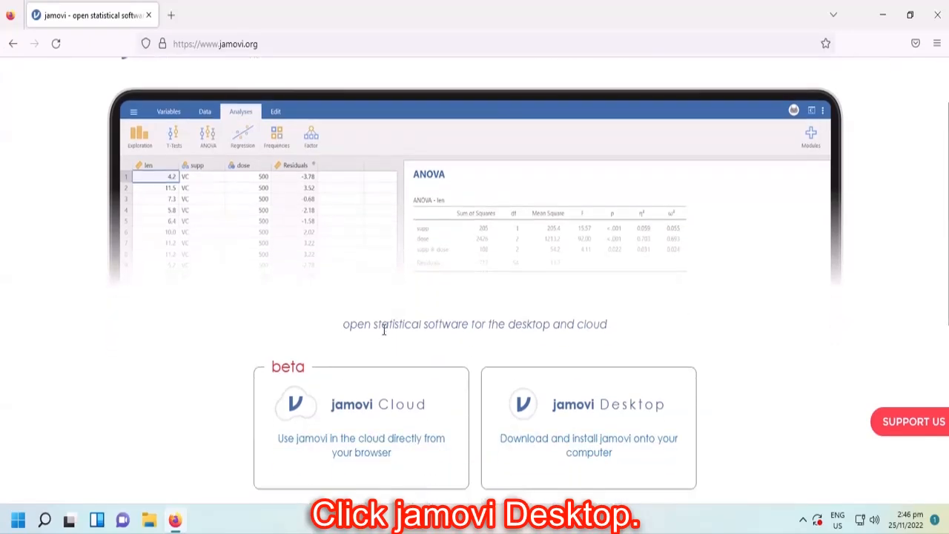
scroll(384, 333, "down", 2)
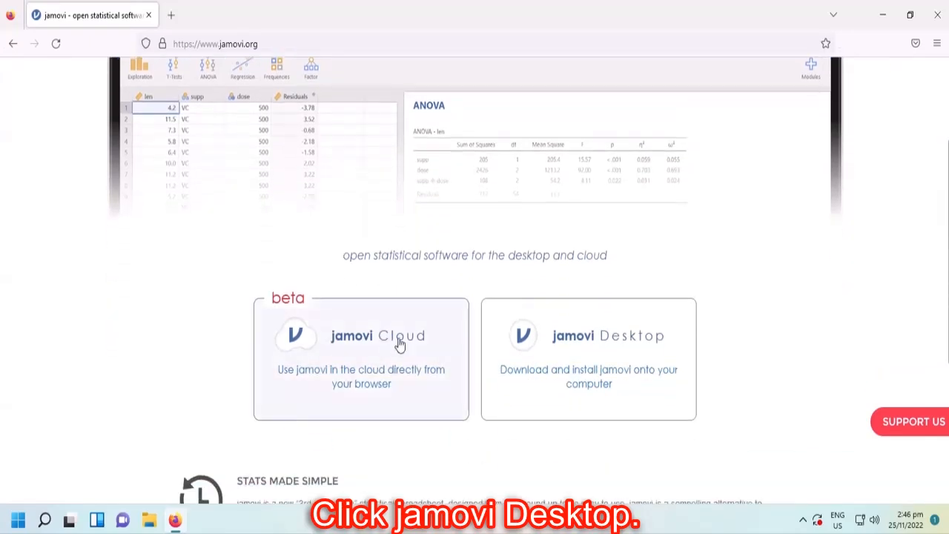
left_click(621, 378)
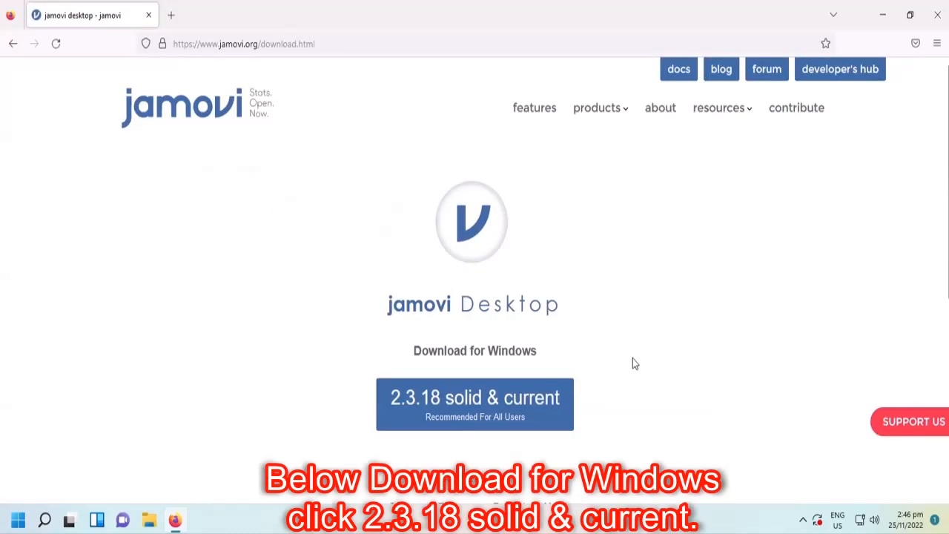
scroll(634, 363, "down", 1)
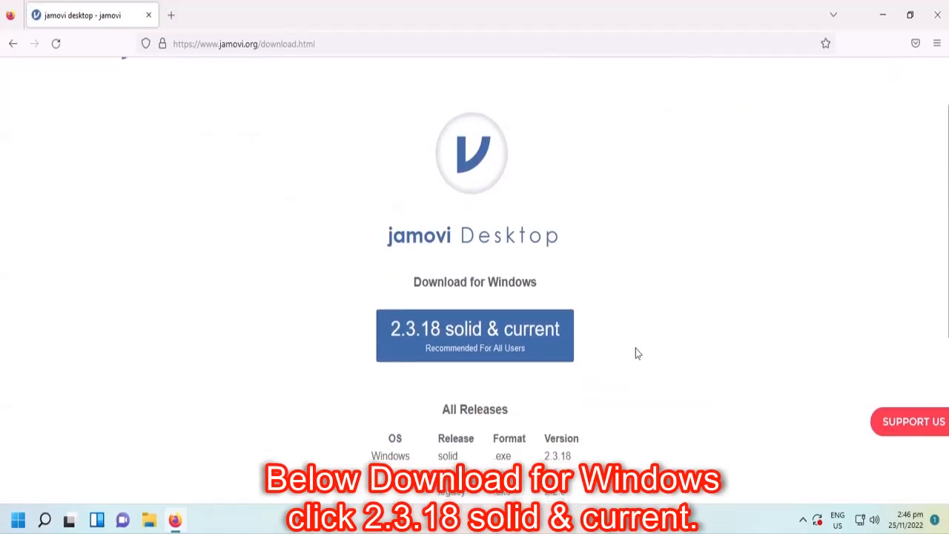
left_click(523, 343)
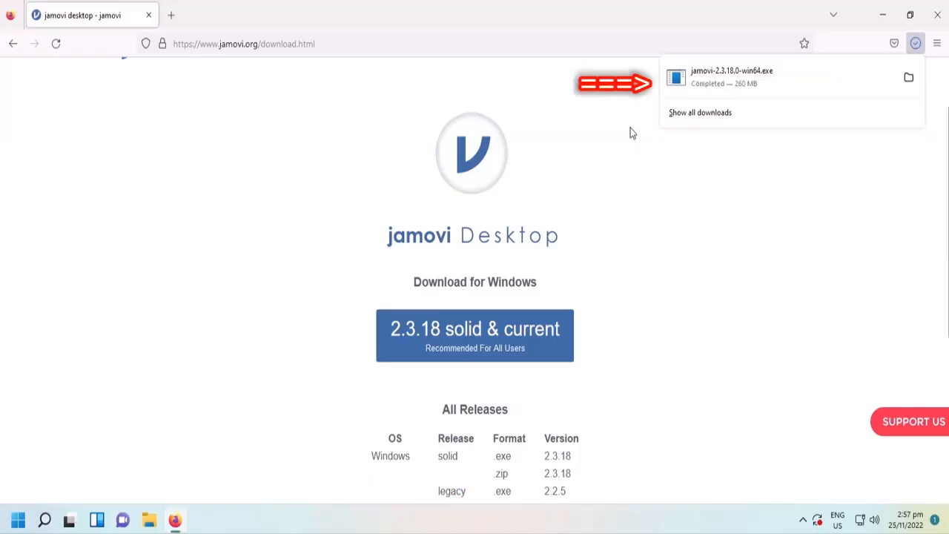
Step: Run jamovi-2.3.18.0-win64.exe, minimize the browser, install jamovi 2.3.18.0 and finish the setup
left_click(736, 81)
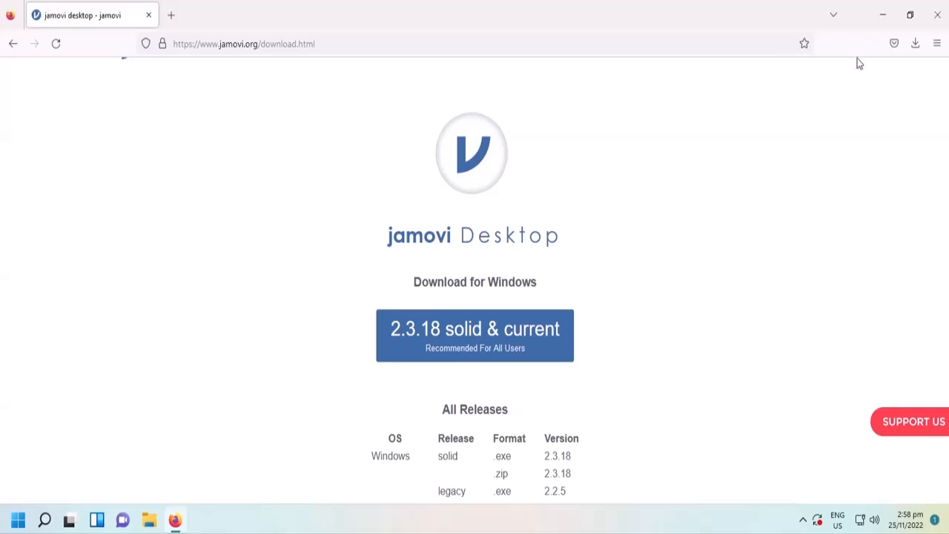
left_click(881, 16)
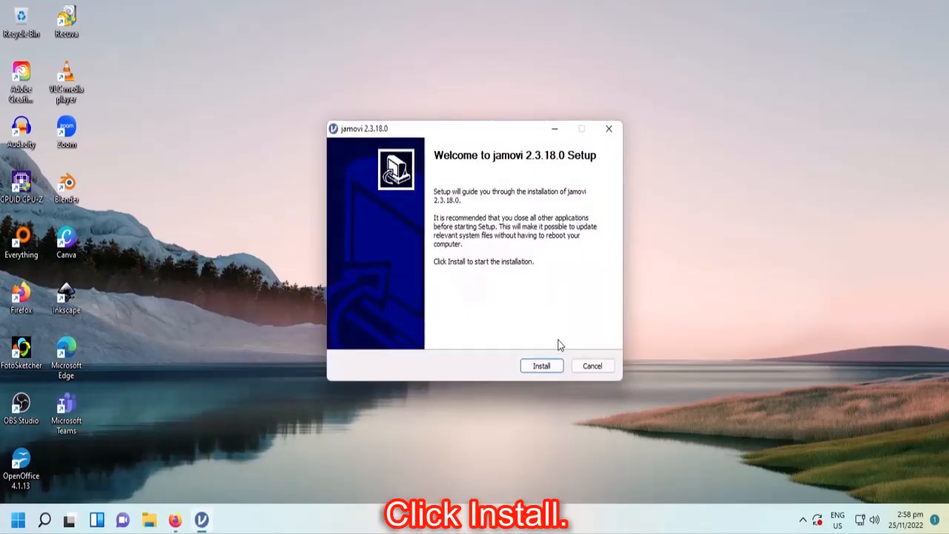
left_click(543, 366)
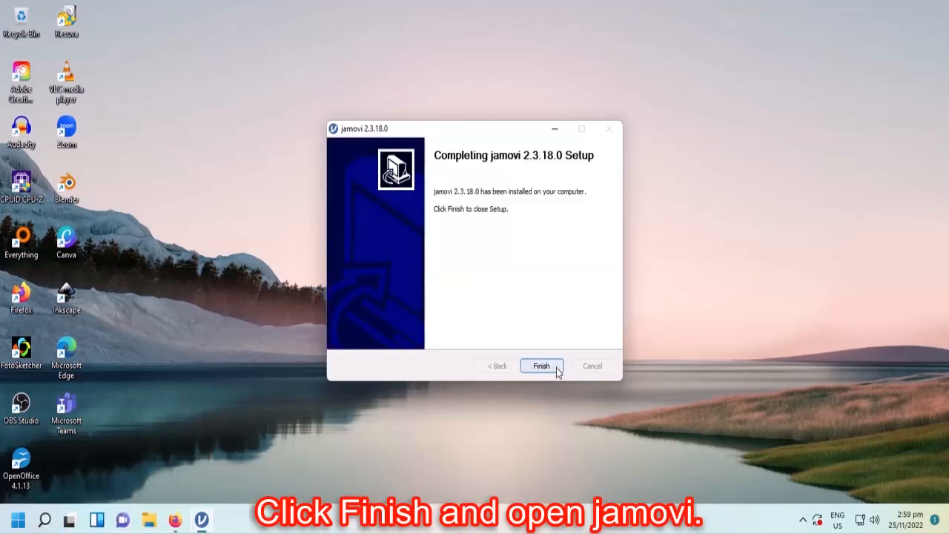
left_click(557, 368)
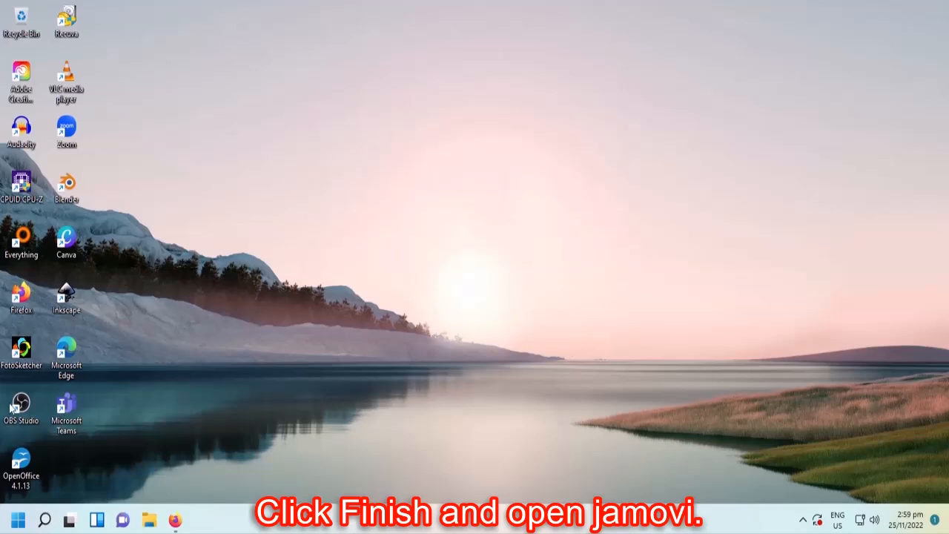
Step: Launch jamovi 2.3.18 from the recently added apps and maximize its window
left_click(18, 519)
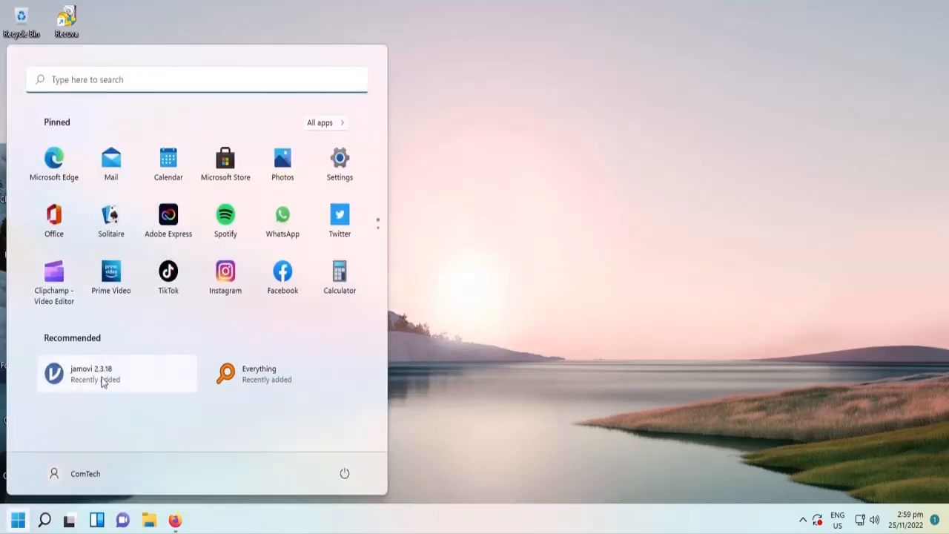
left_click(102, 378)
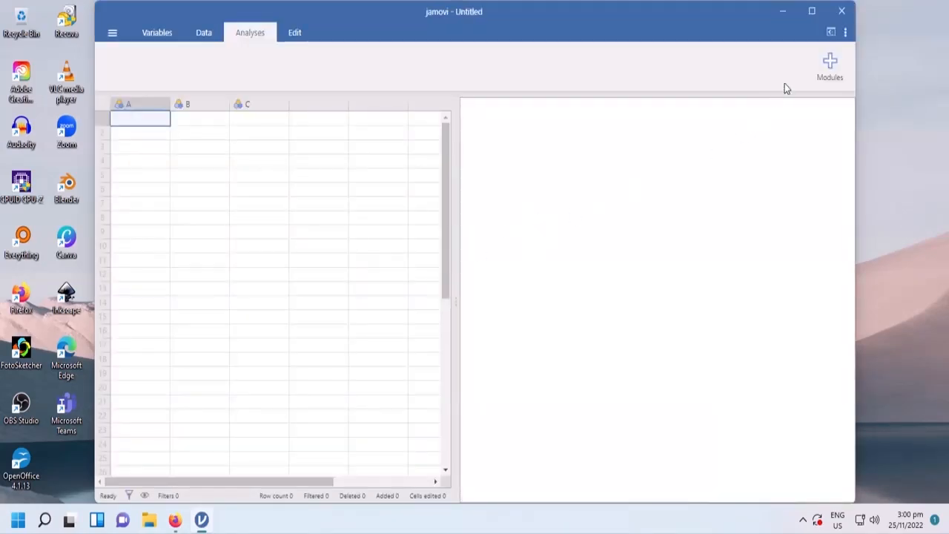
left_click(811, 12)
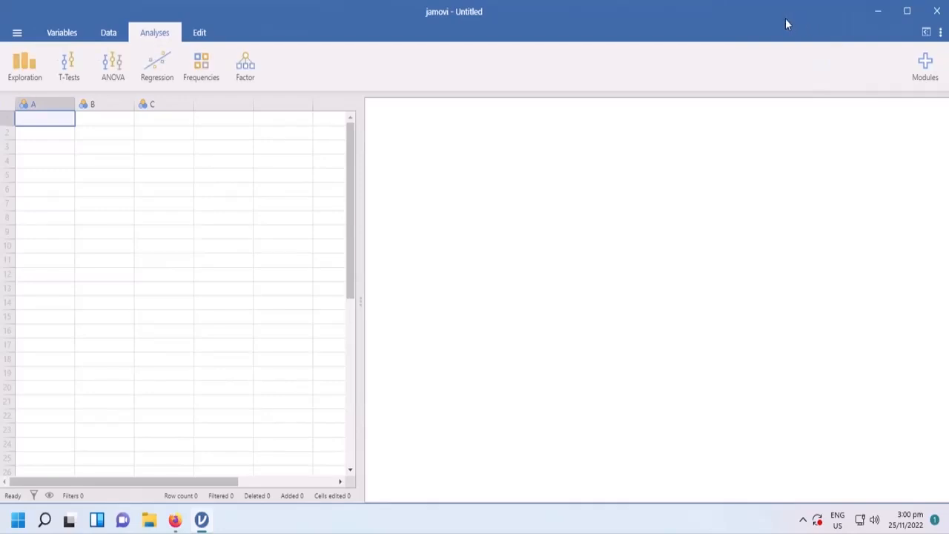
Step: Look over jamovi's editing tools, application settings and file commands, and return to the empty spreadsheet
left_click(200, 34)
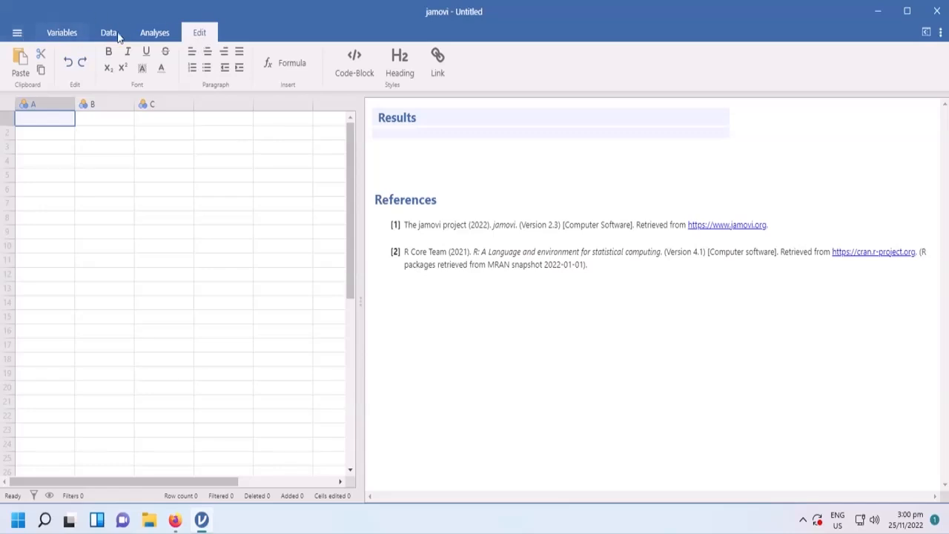
left_click(941, 34)
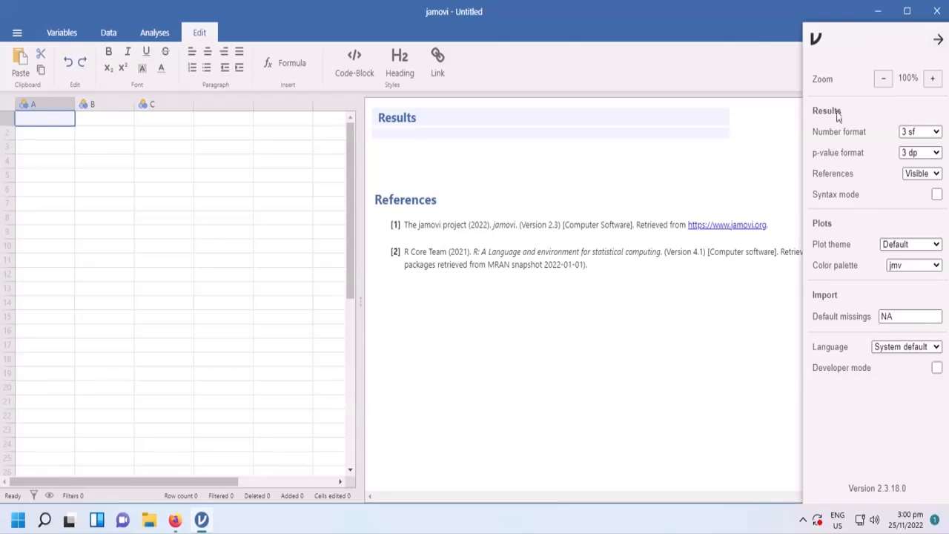
left_click(17, 33)
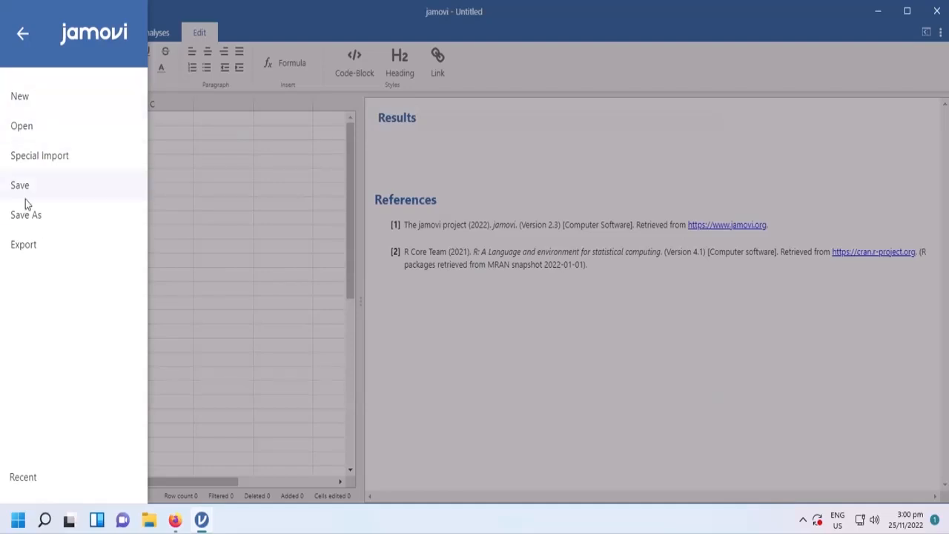
left_click(302, 25)
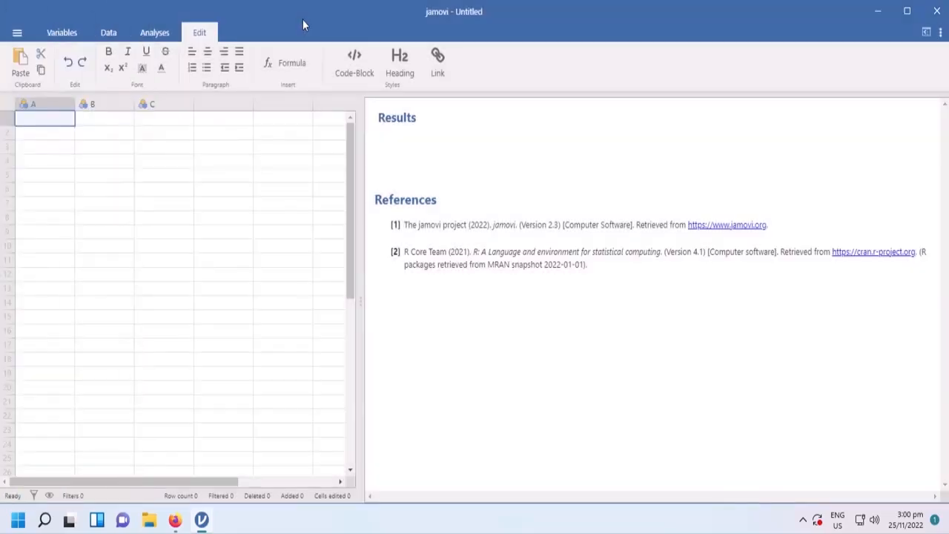